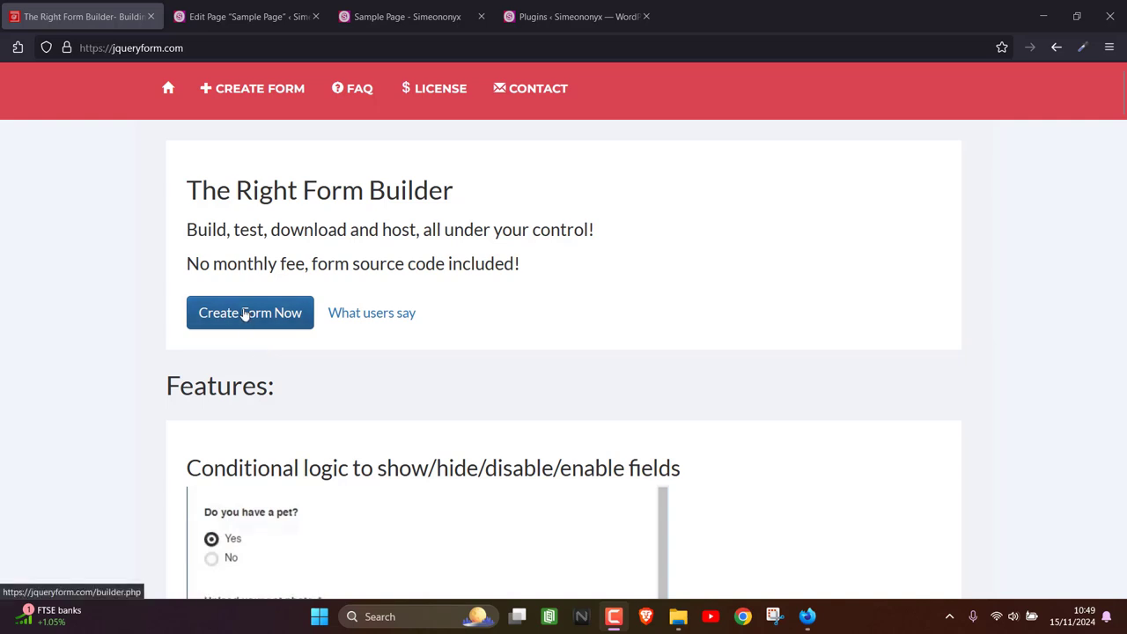
Start a new form in the form builder and remove its default Comments field
left_click(250, 95)
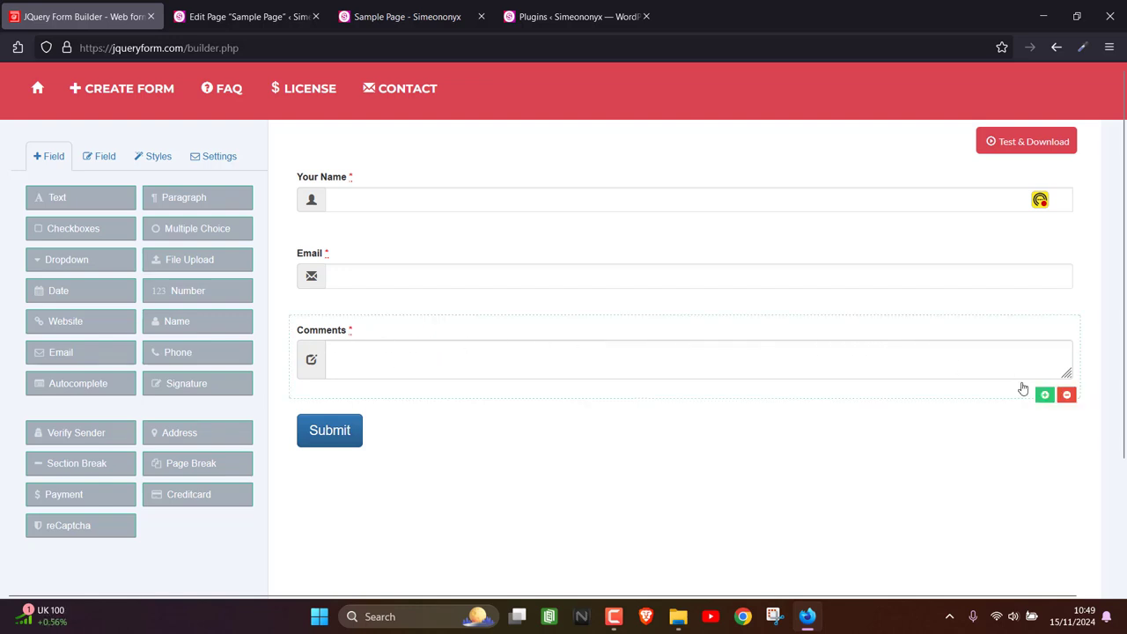
left_click(1066, 394)
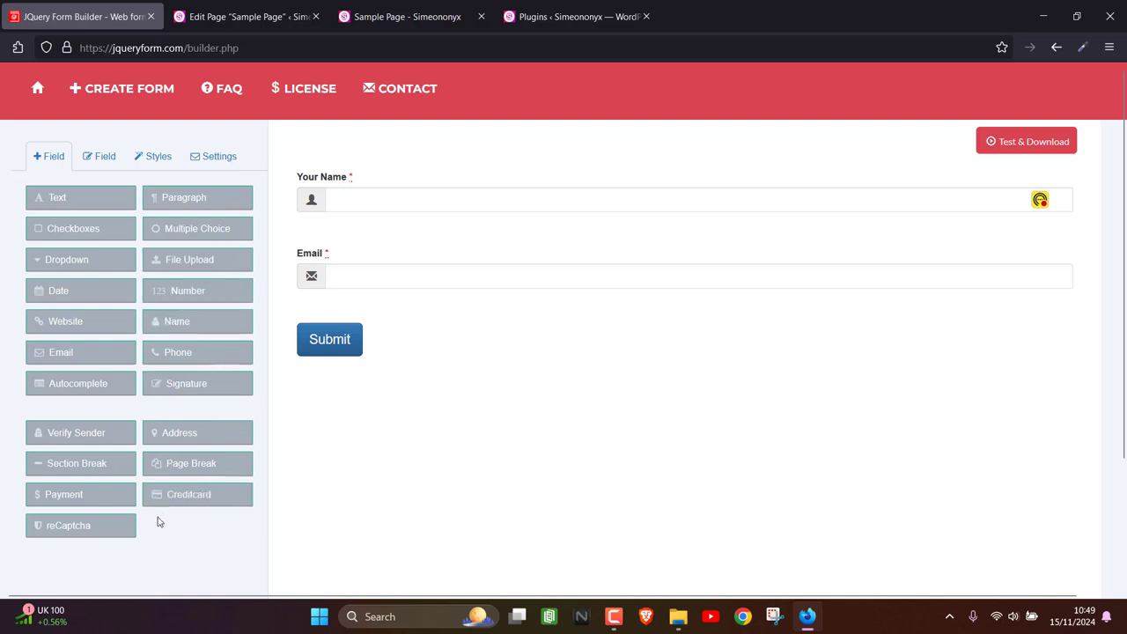
Add a Text field, a Phone field and a Paragraph field below the Email field
left_click(76, 199)
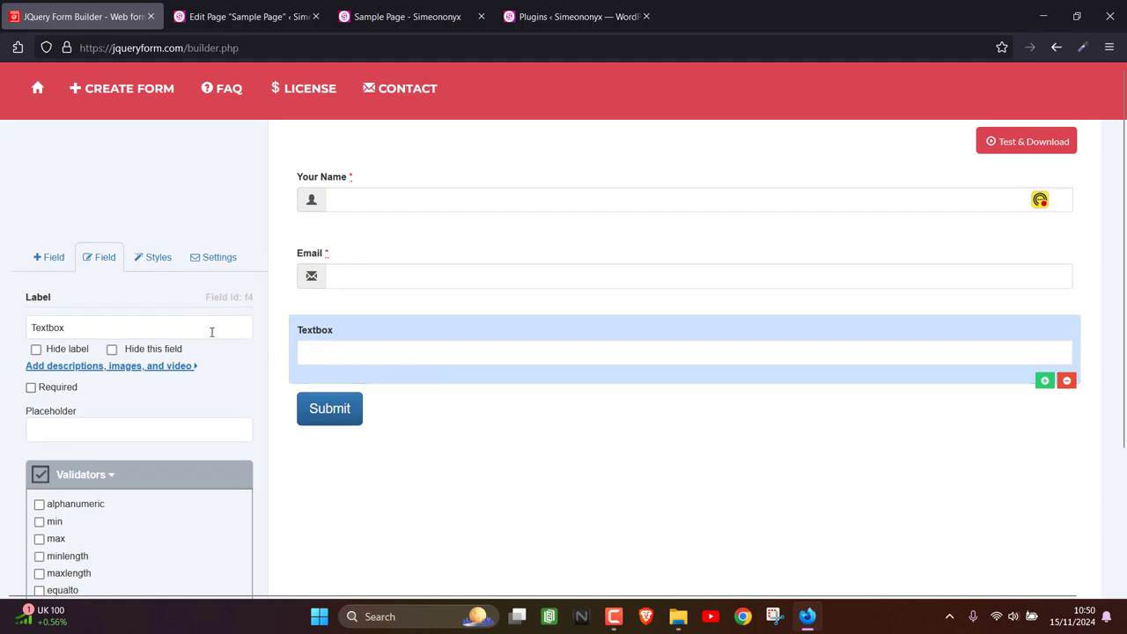
left_click(61, 259)
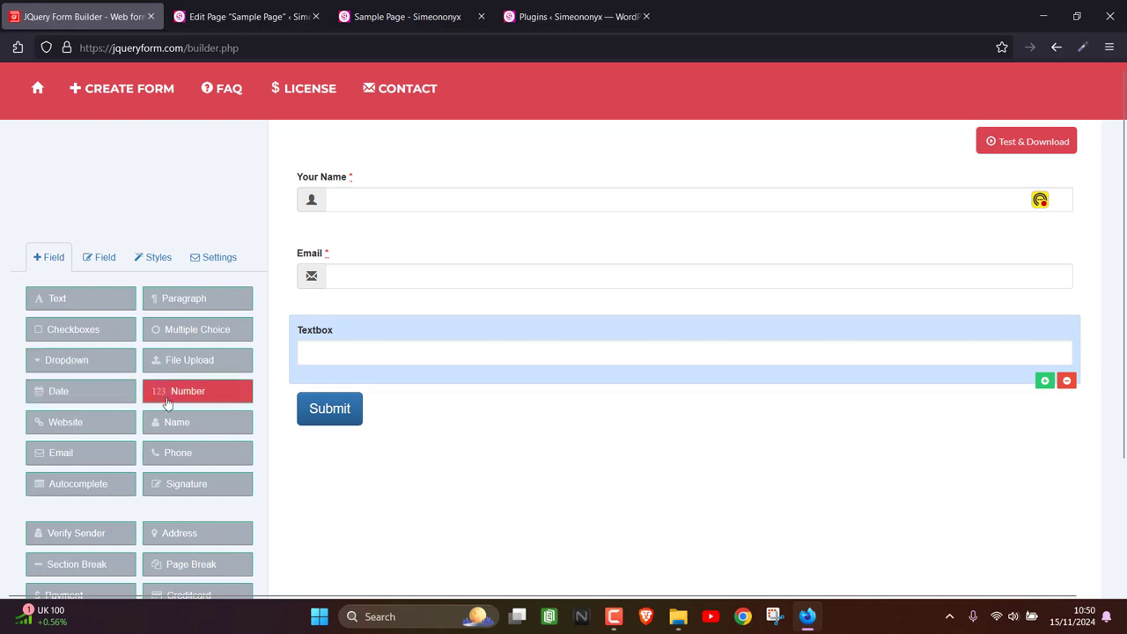
left_click(178, 452)
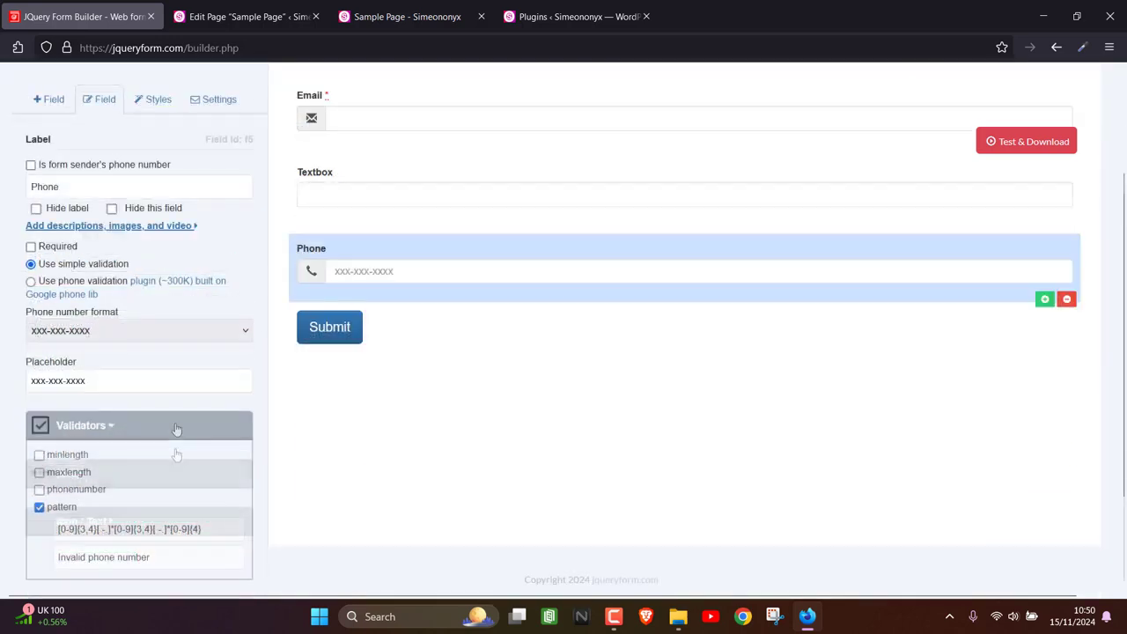
left_click(53, 104)
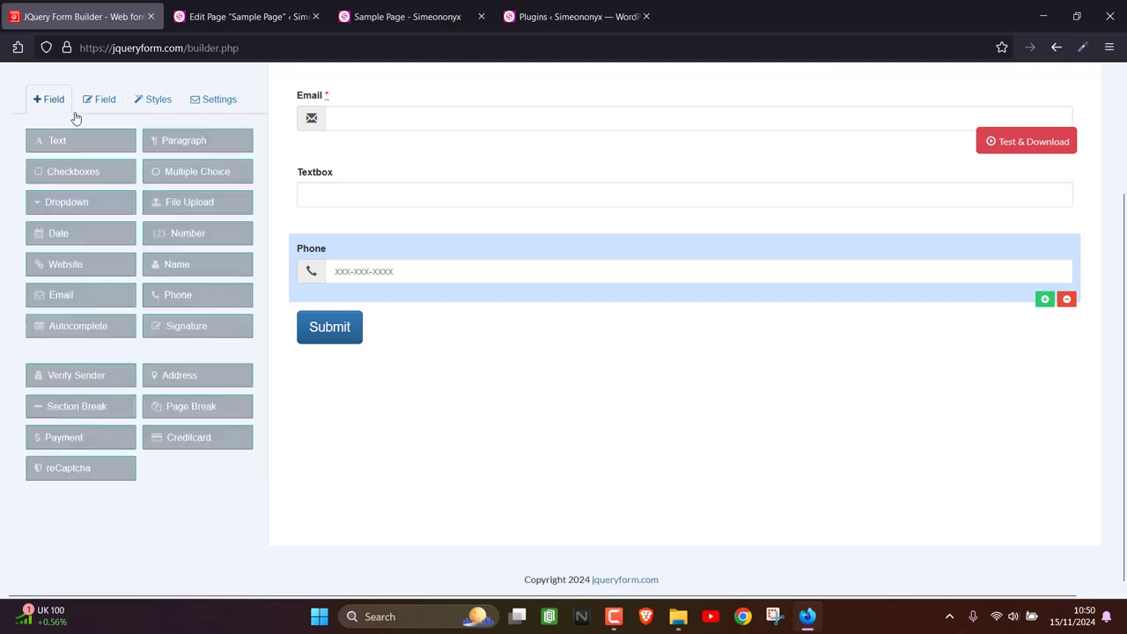
left_click(193, 142)
scroll(347, 255, "up", 3)
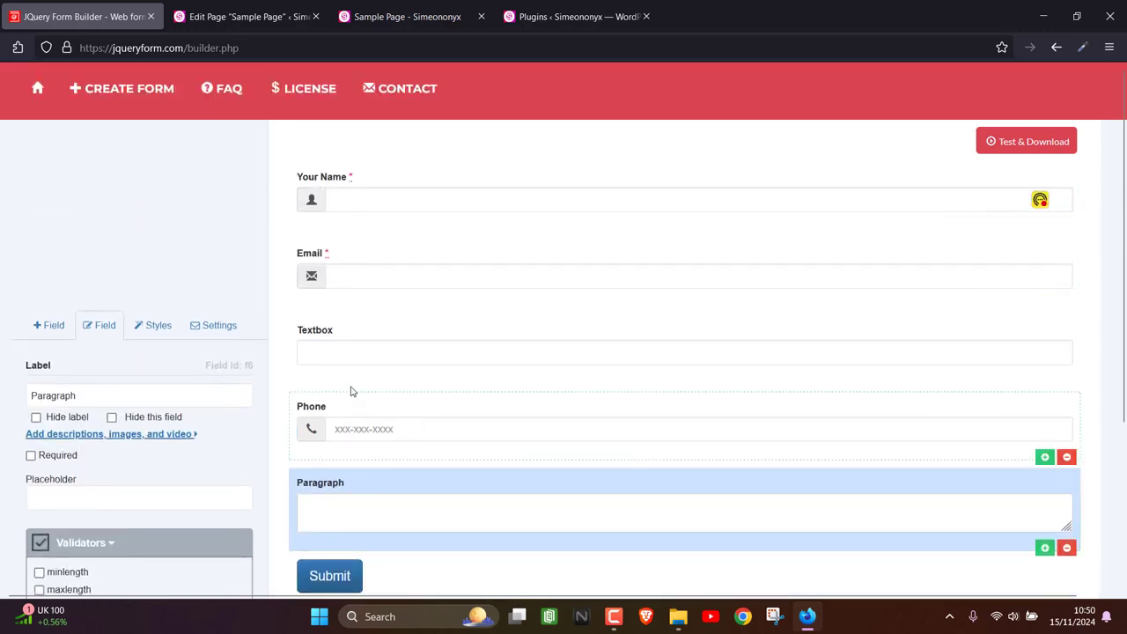
Reorder the form so the Phone field sits directly below Email and above the Textbox field
left_click(58, 333)
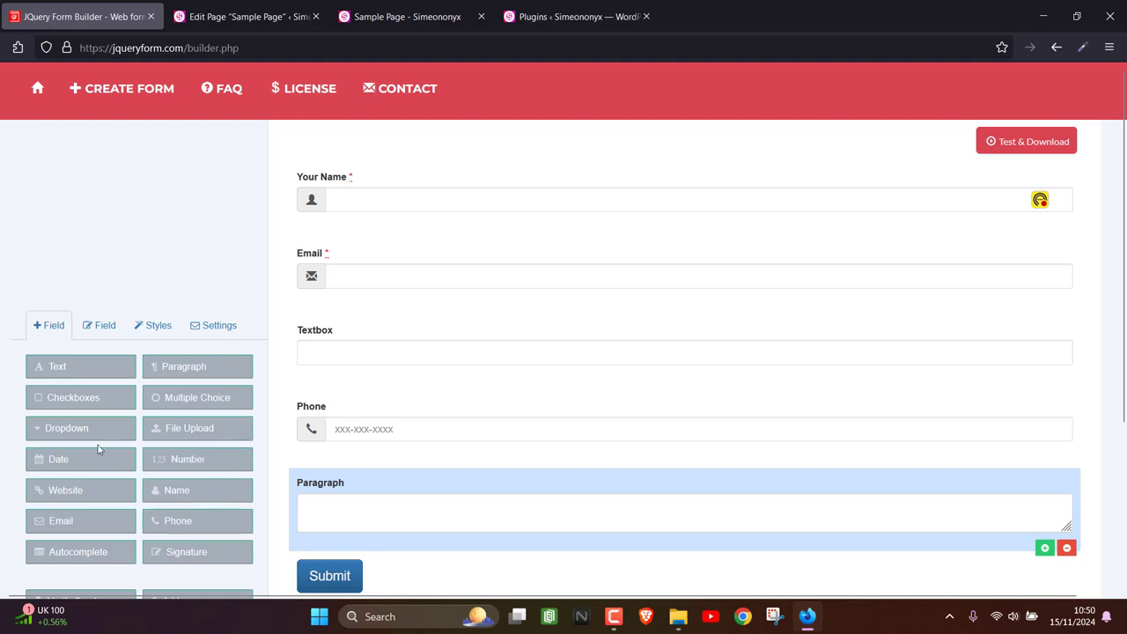
left_click(102, 327)
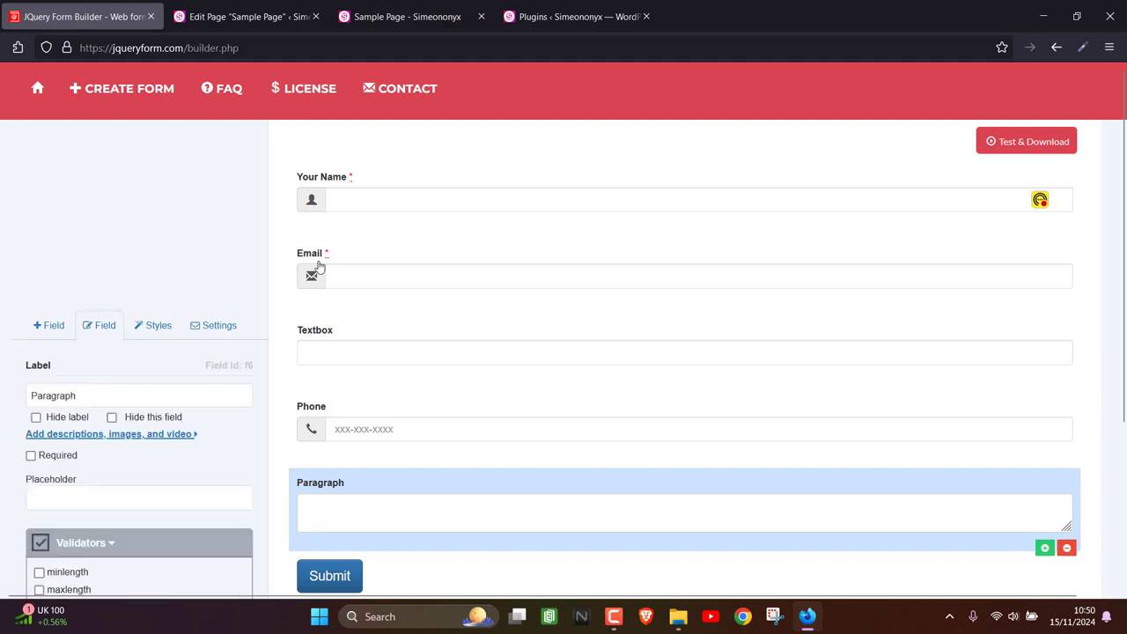
scroll(467, 450, "down", 1)
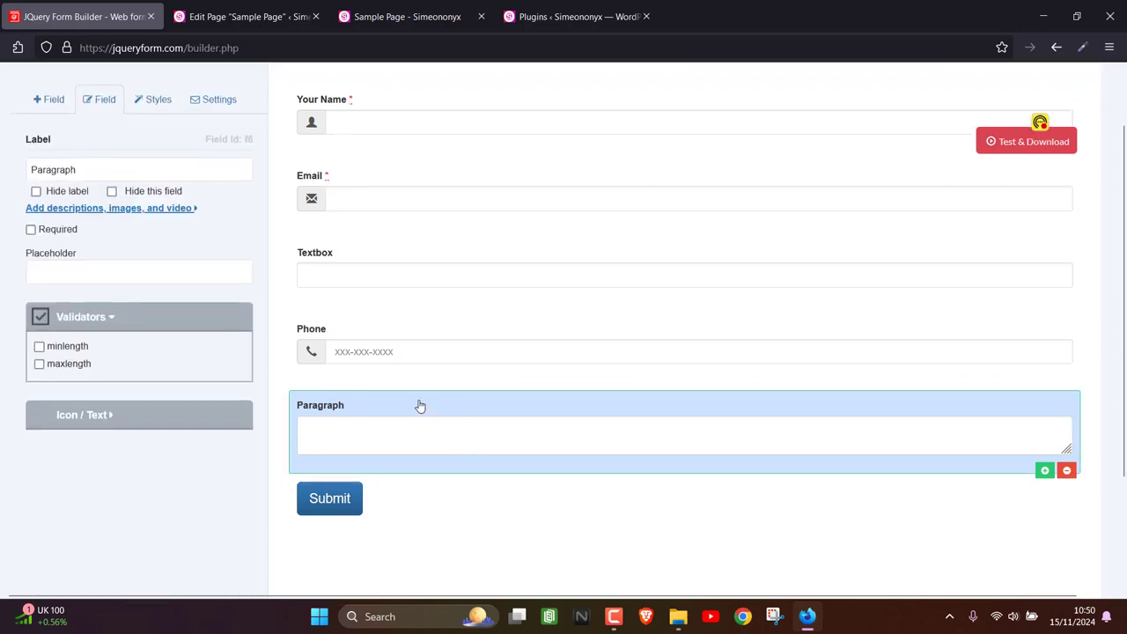
scroll(419, 406, "down", 2)
left_click_drag(357, 272, 355, 360)
scroll(360, 360, "down", 1)
scroll(372, 354, "up", 3)
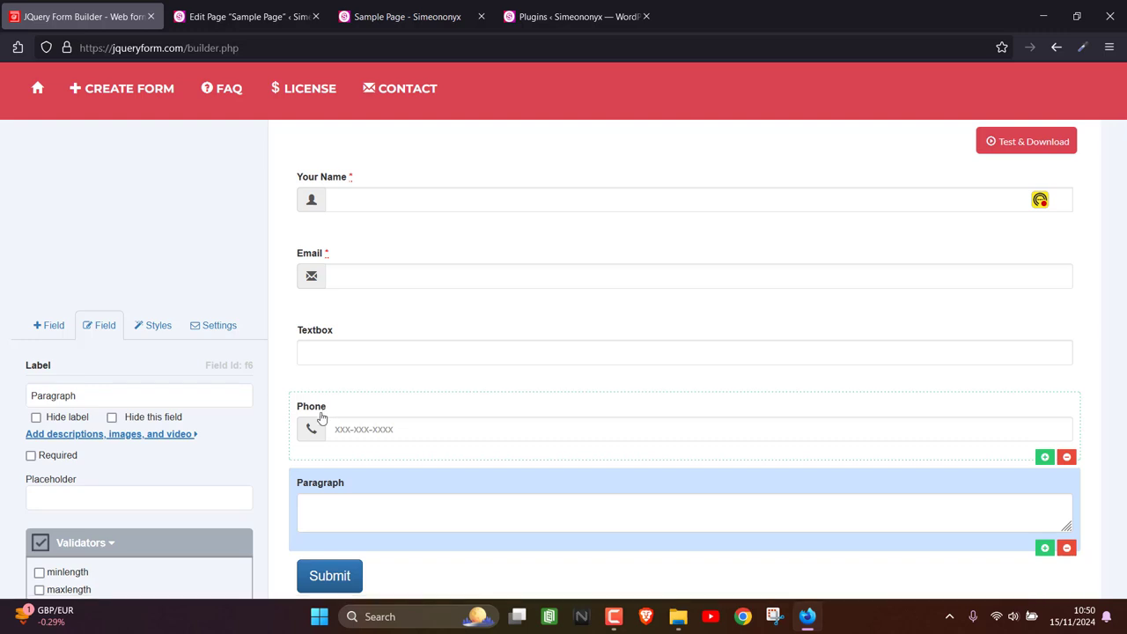
left_click_drag(322, 415, 302, 329)
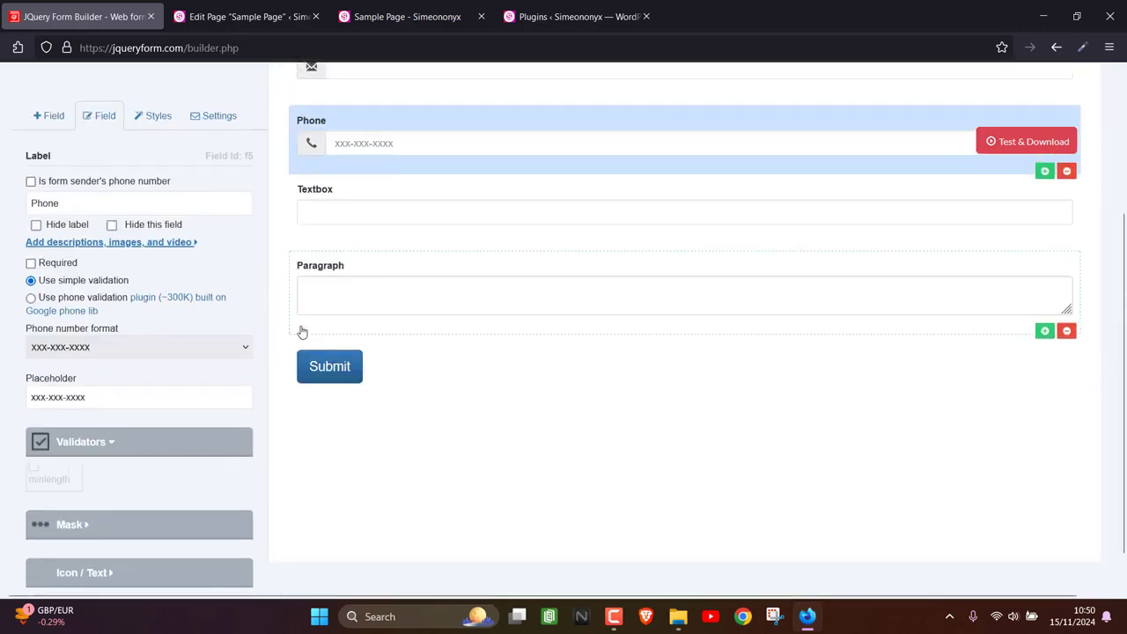
scroll(321, 327, "up", 3)
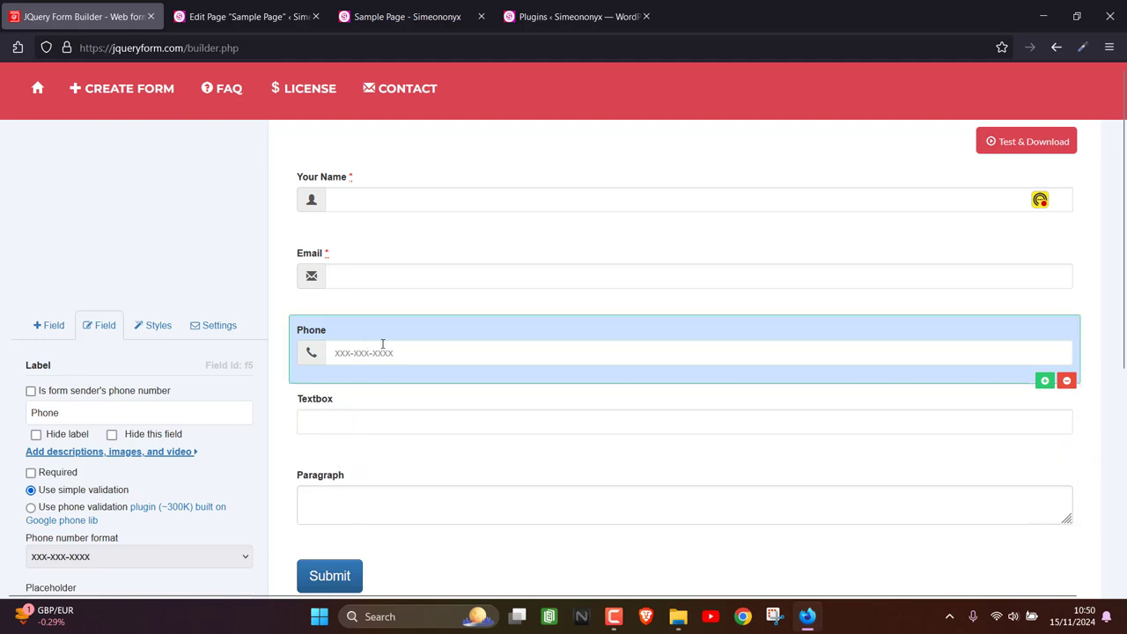
Change the Textbox field's label to "Subject" and make the field required
left_click(341, 414)
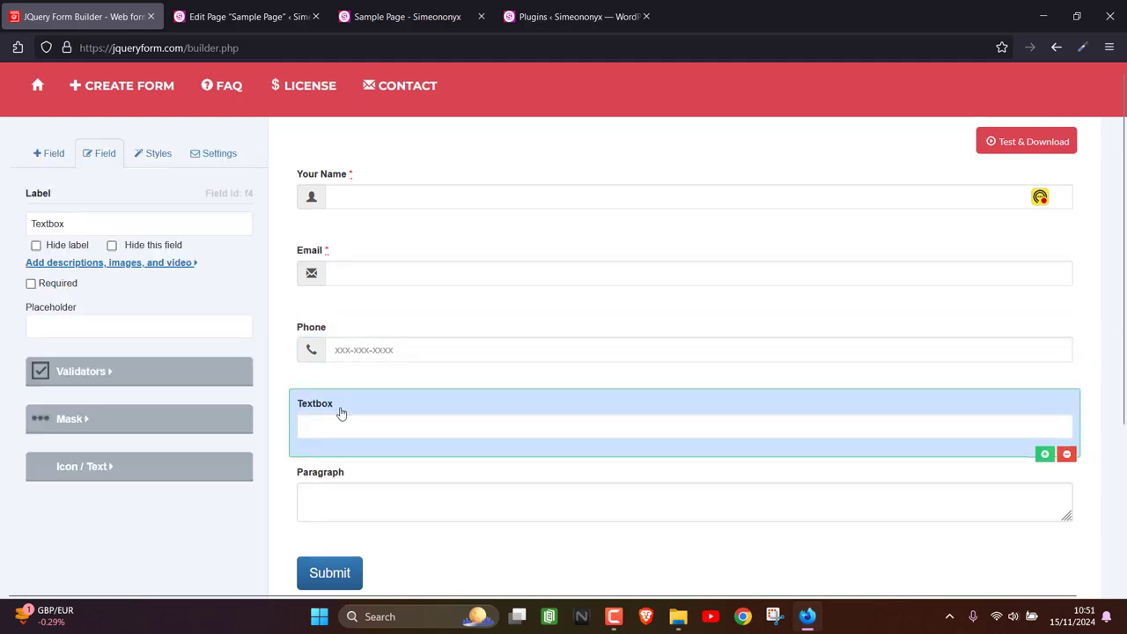
scroll(340, 396, "down", 3)
scroll(321, 290, "up", 1)
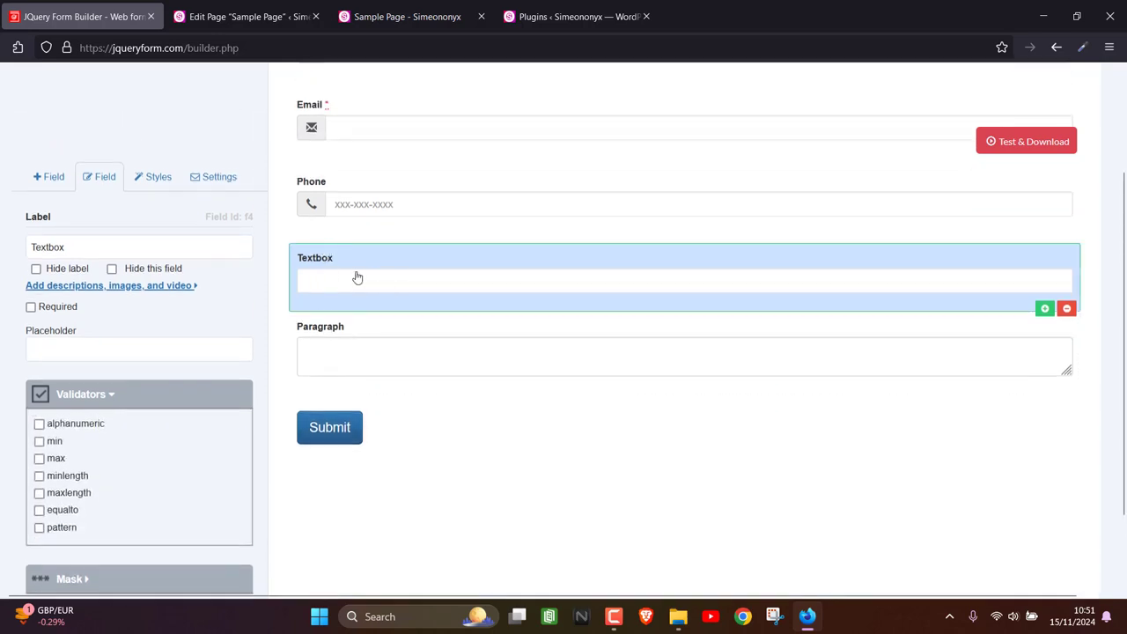
left_click_drag(250, 248, 0, 260)
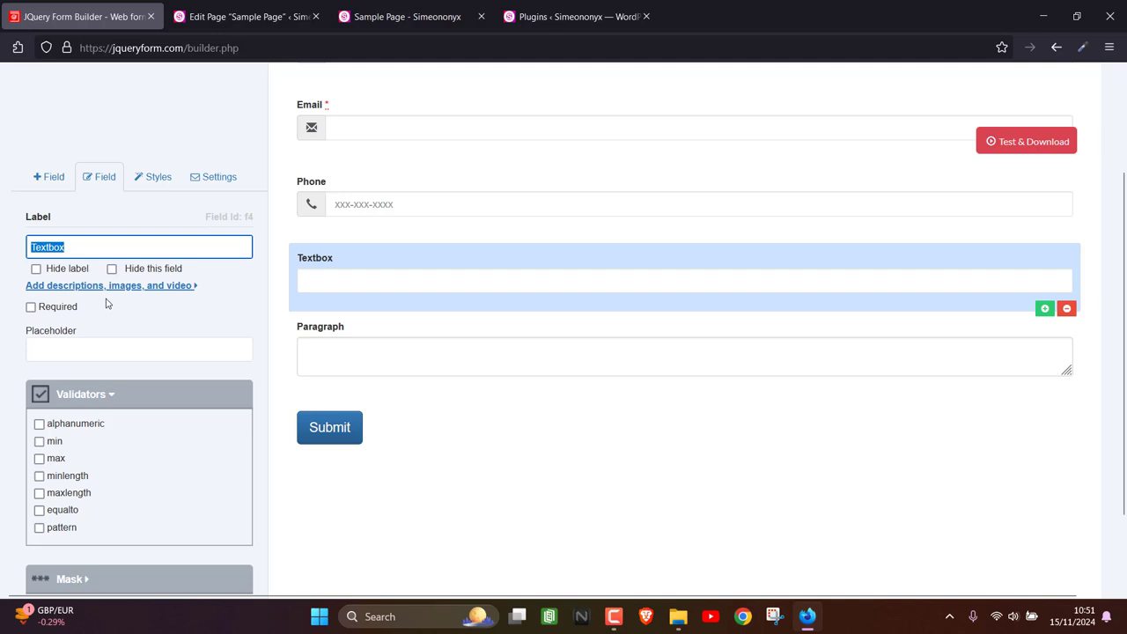
type("Subject")
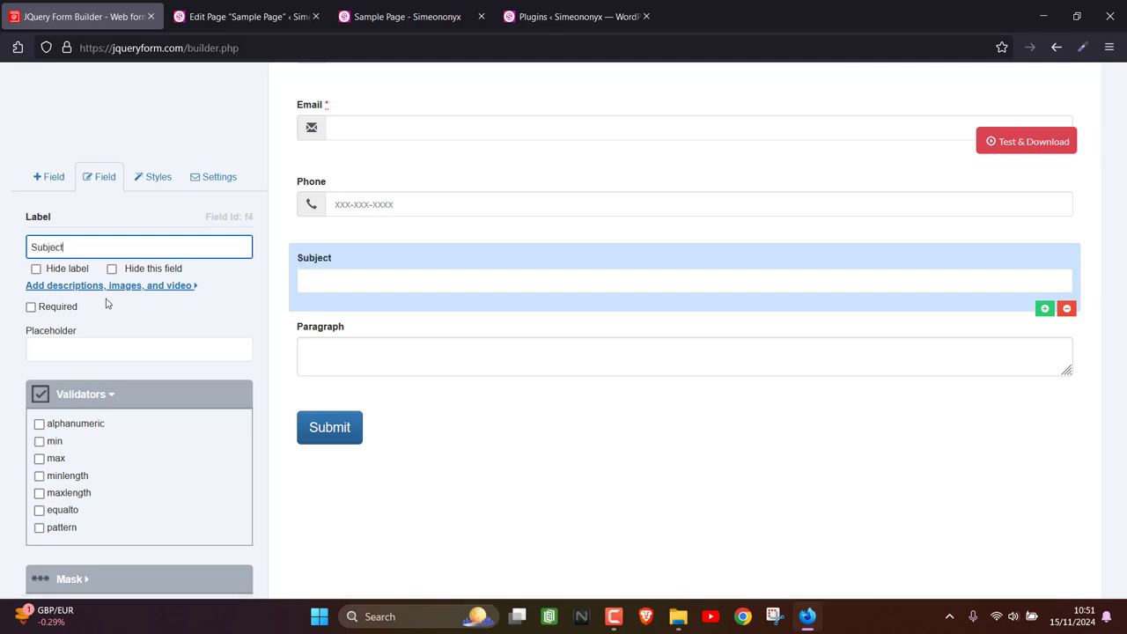
left_click(30, 307)
left_click(30, 307)
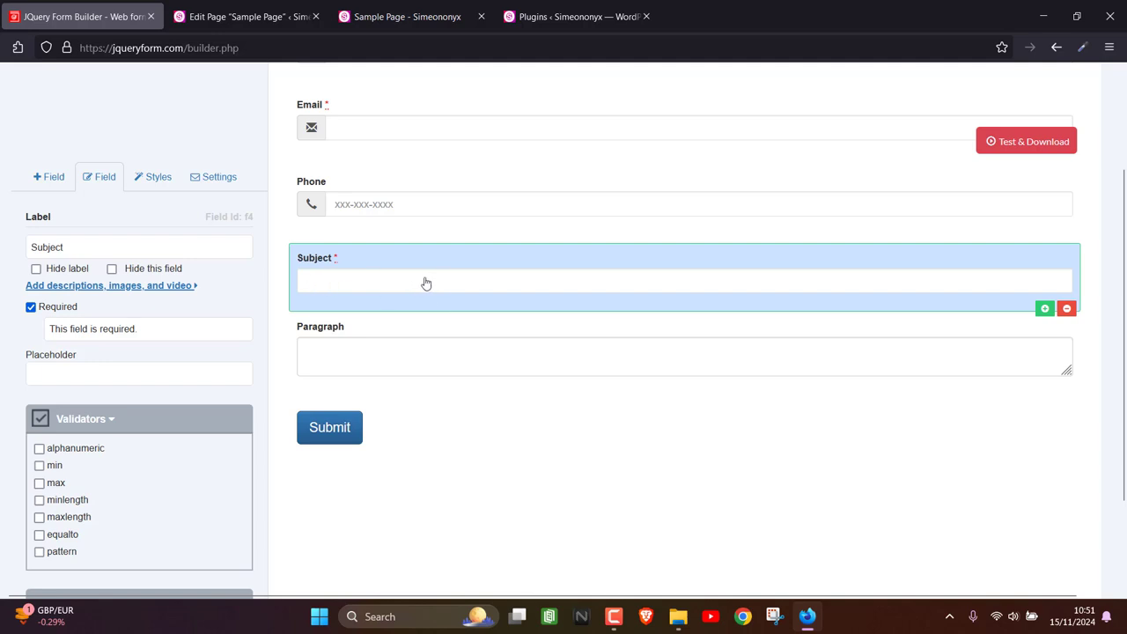
Enable the maxlength validator for the Subject field
left_click(38, 517)
scroll(91, 467, "down", 2)
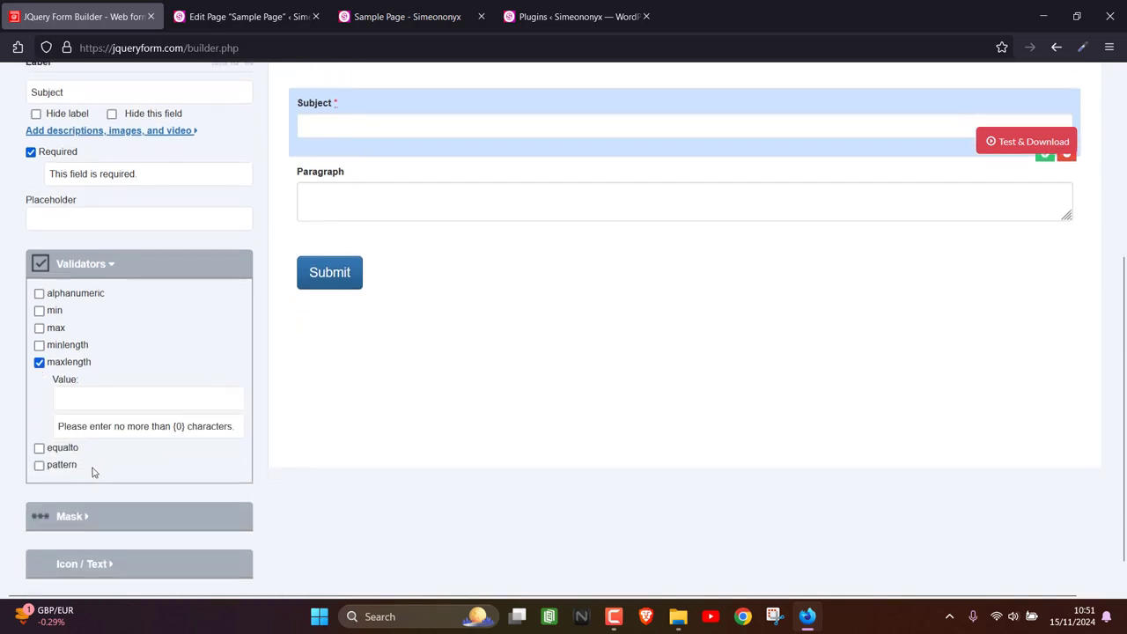
left_click(105, 402)
Change the Paragraph field's label to "Message" and make the field required
left_click(340, 182)
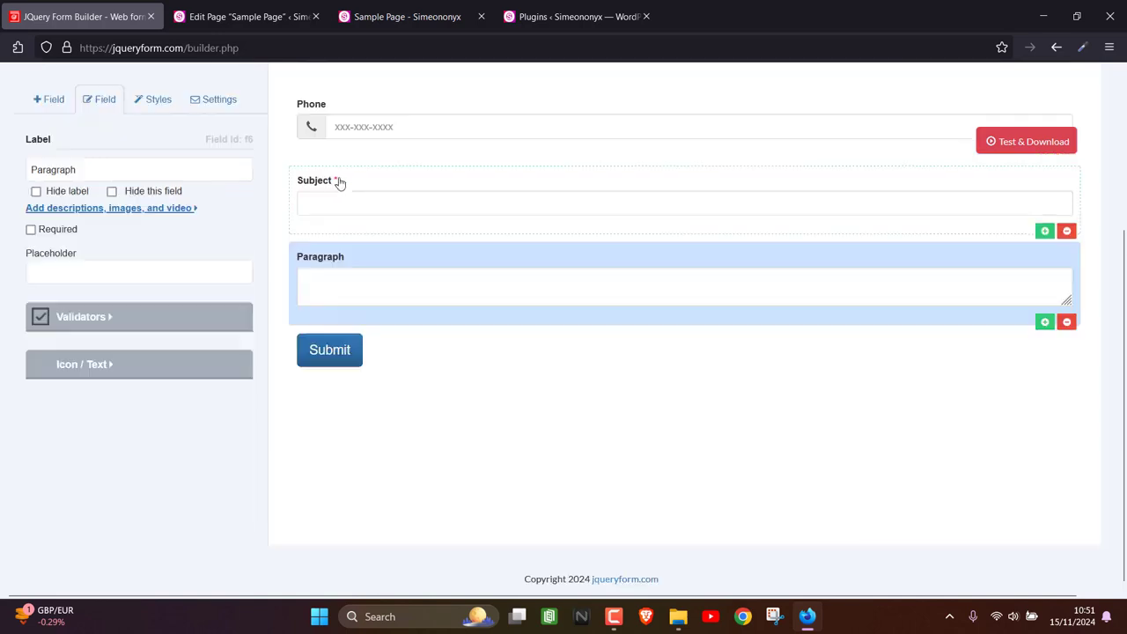
left_click(76, 177)
double_click(39, 170)
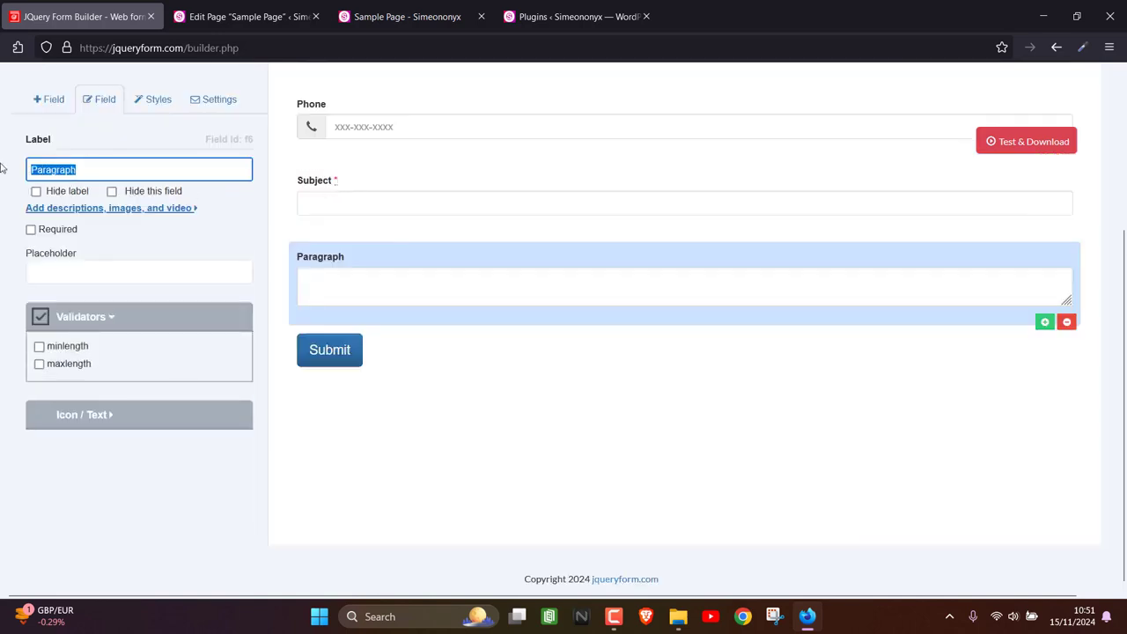
type("M")
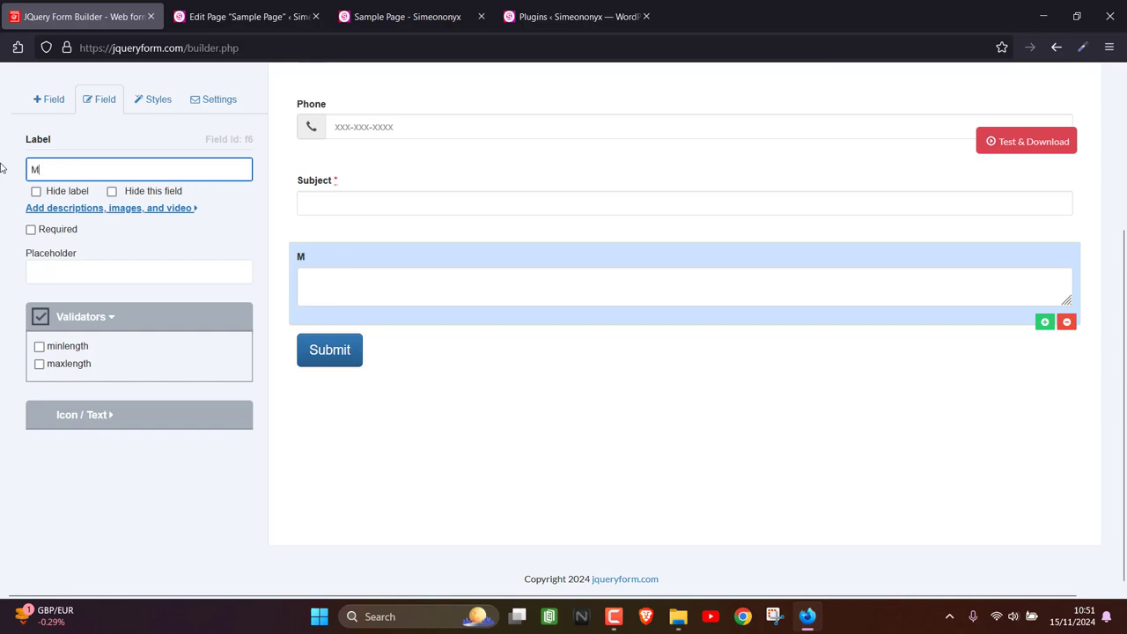
type("age")
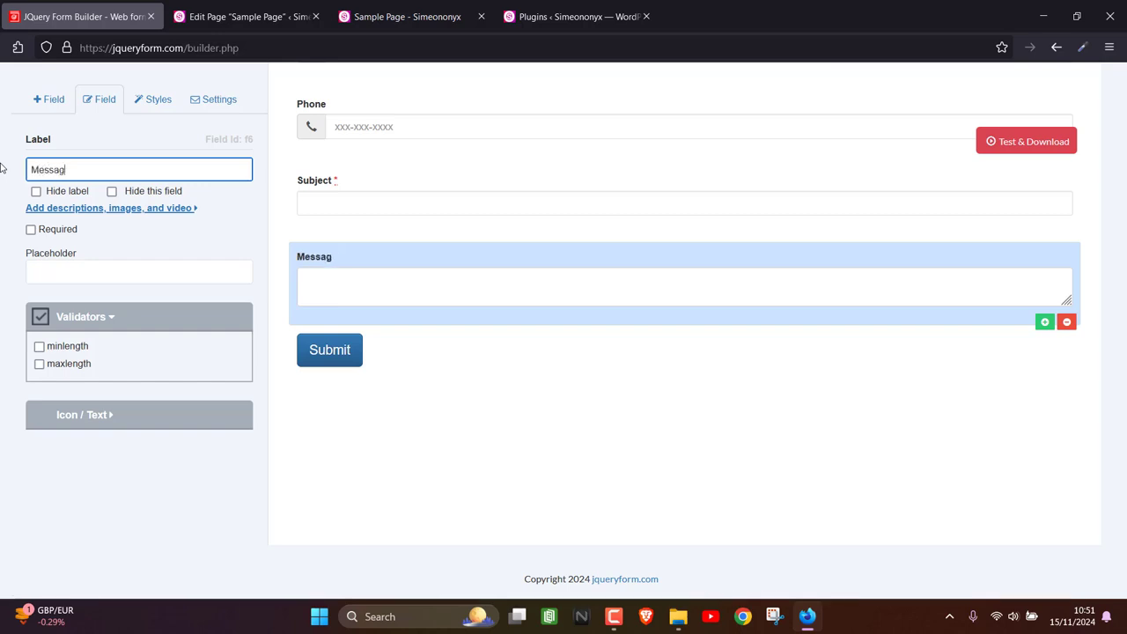
left_click(31, 230)
scroll(736, 292, "up", 3)
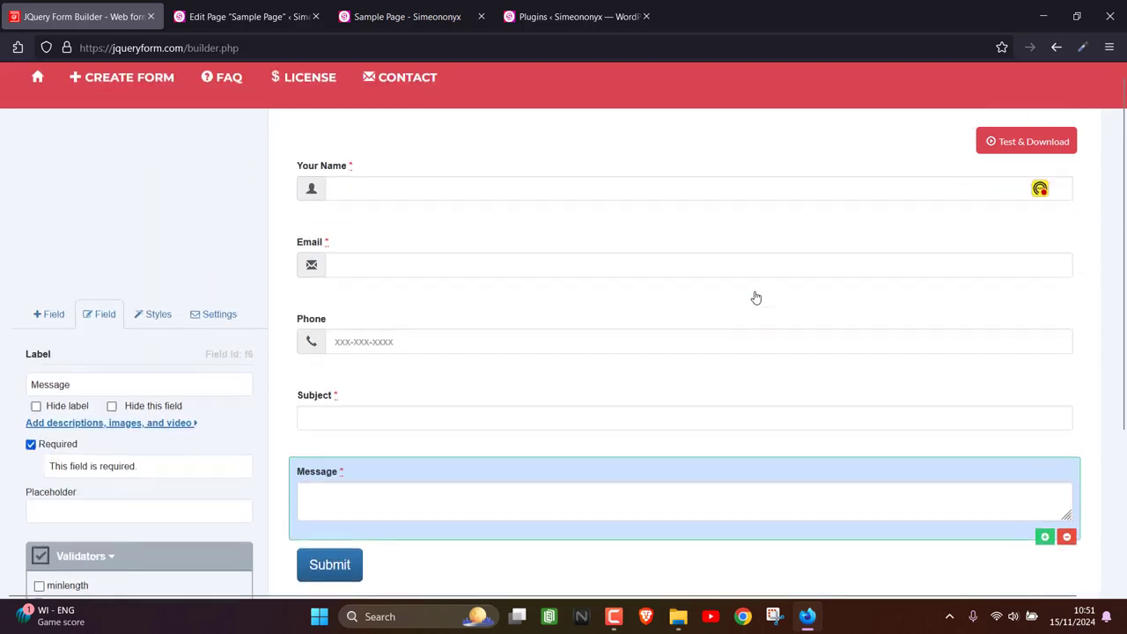
Examine the Message field's icon and text options and the form's checkbox, radio button and dropdown styles
scroll(702, 266, "down", 1)
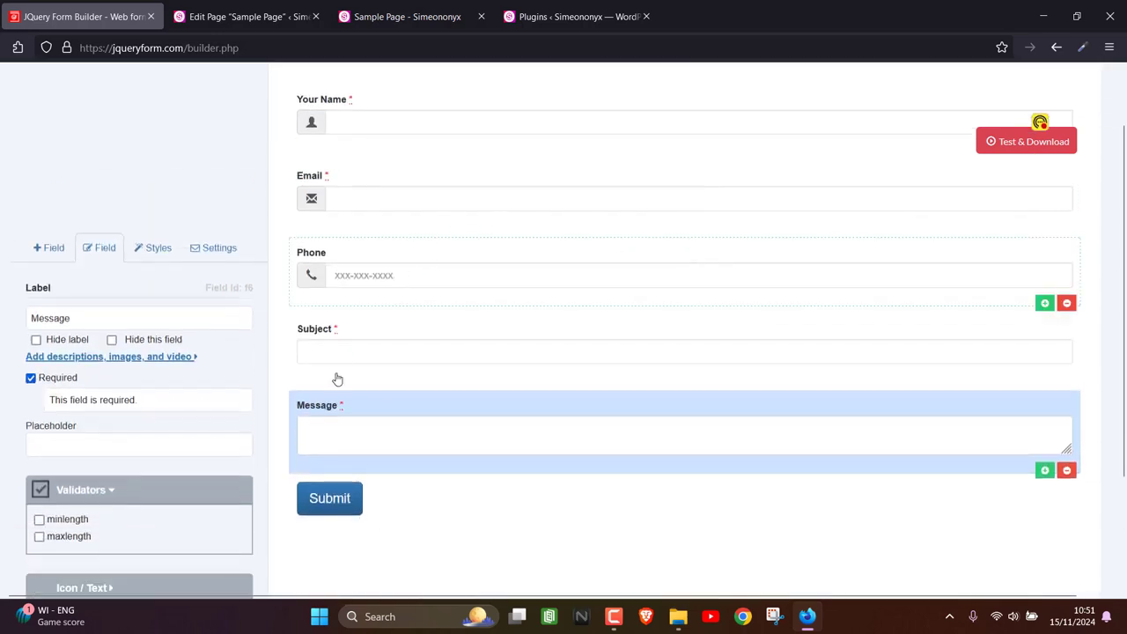
scroll(158, 449, "down", 3)
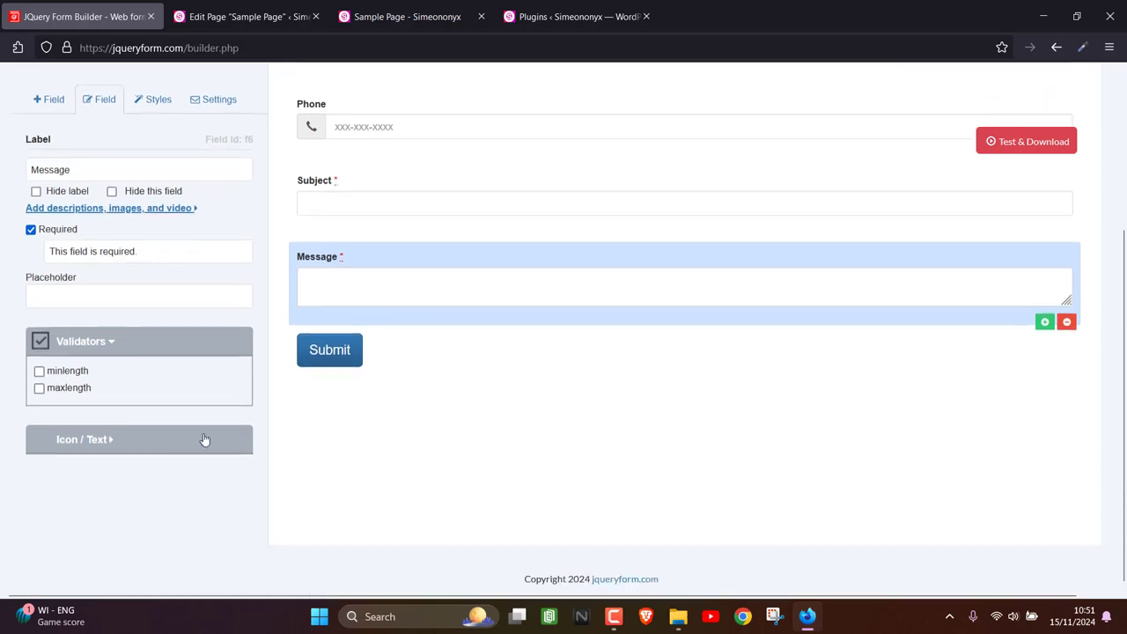
left_click(115, 439)
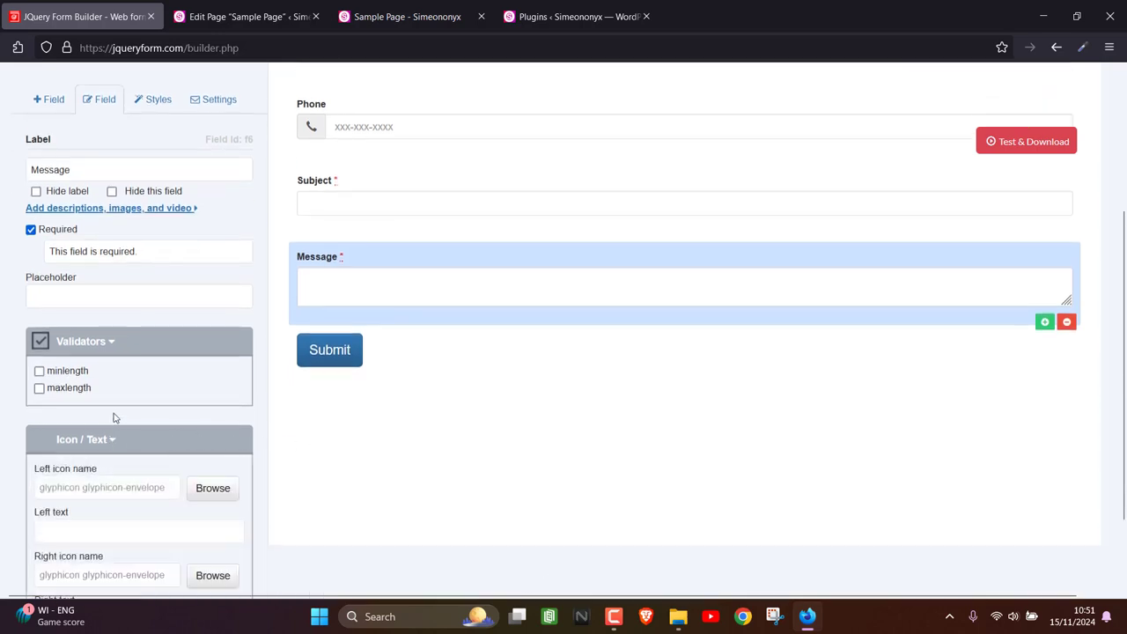
scroll(114, 397, "up", 4)
left_click(148, 328)
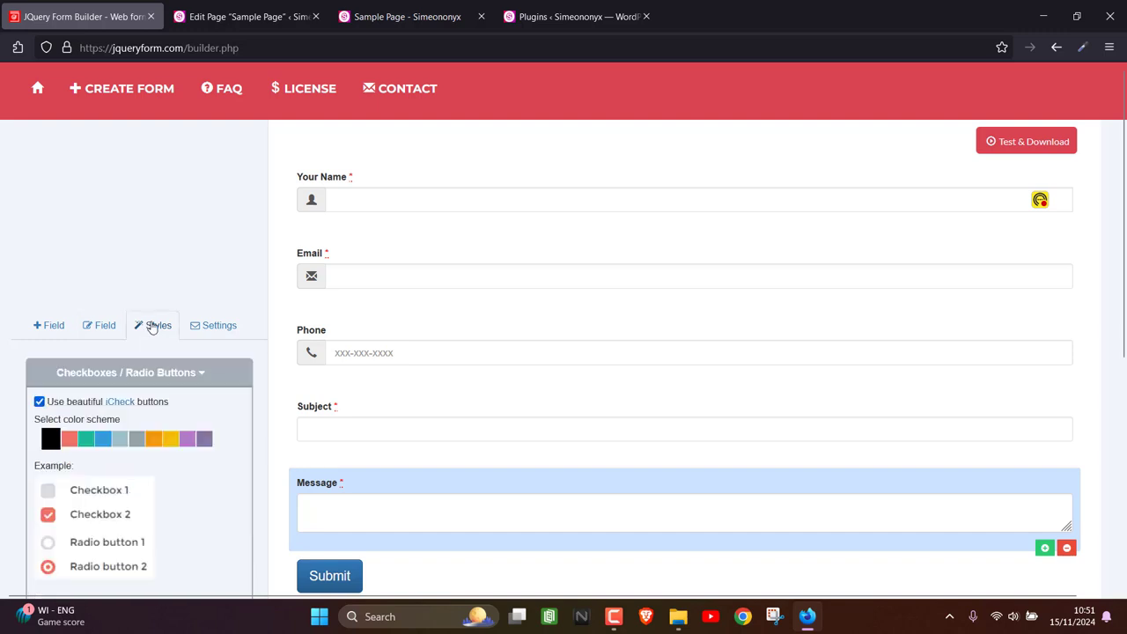
scroll(407, 390, "down", 1)
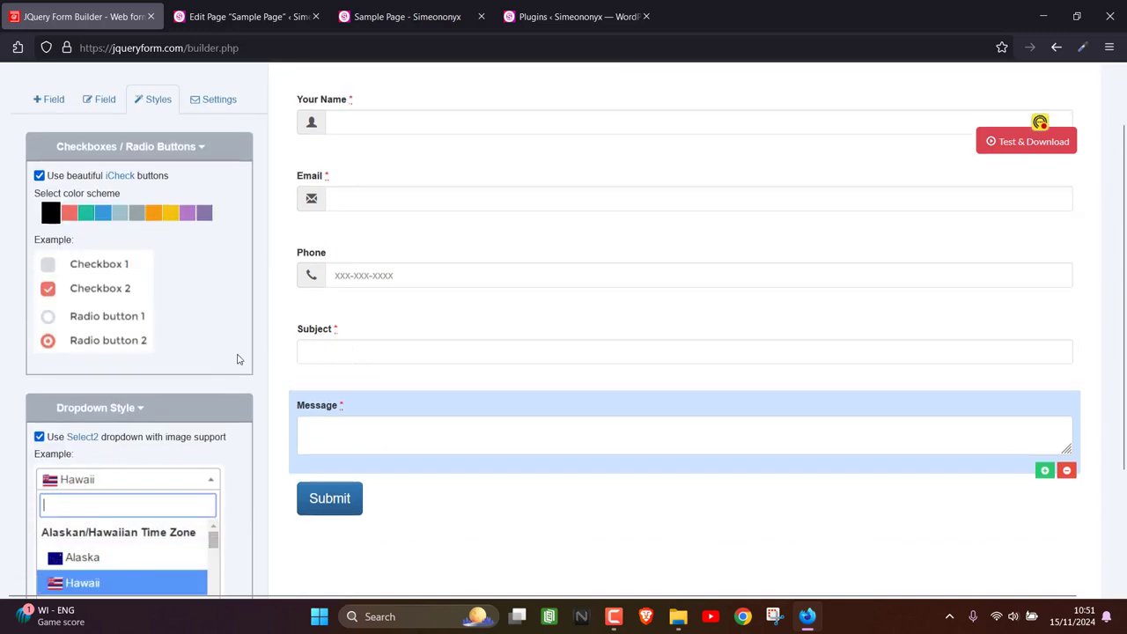
scroll(238, 352, "down", 3)
scroll(246, 343, "up", 2)
scroll(253, 345, "up", 1)
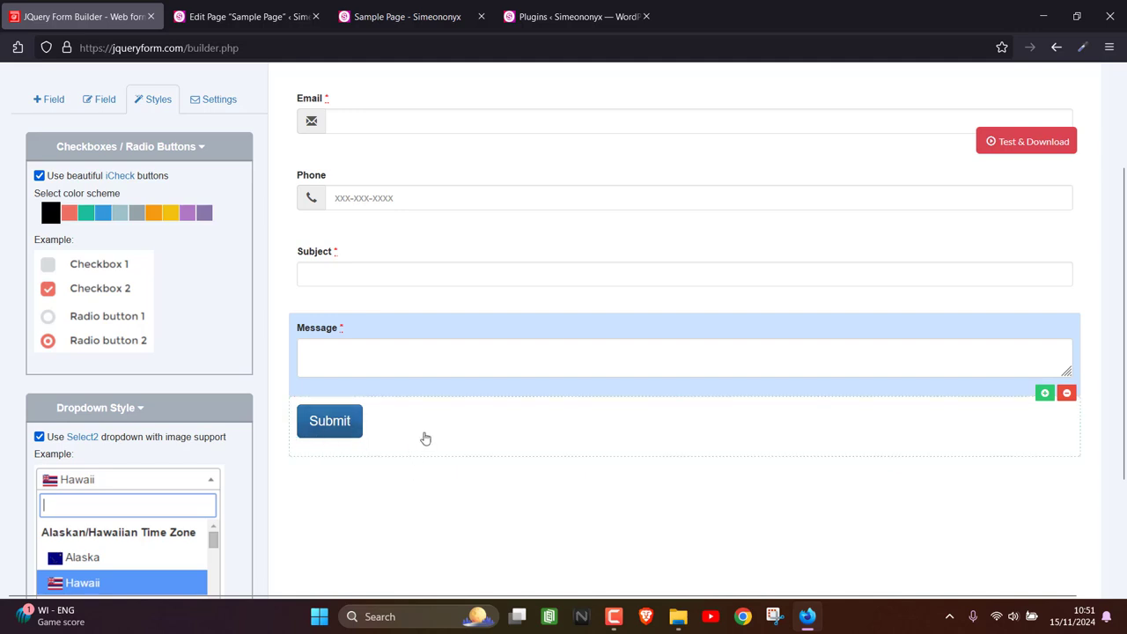
Set the submit button's label to "Send"
left_click(425, 437)
scroll(126, 282, "up", 3)
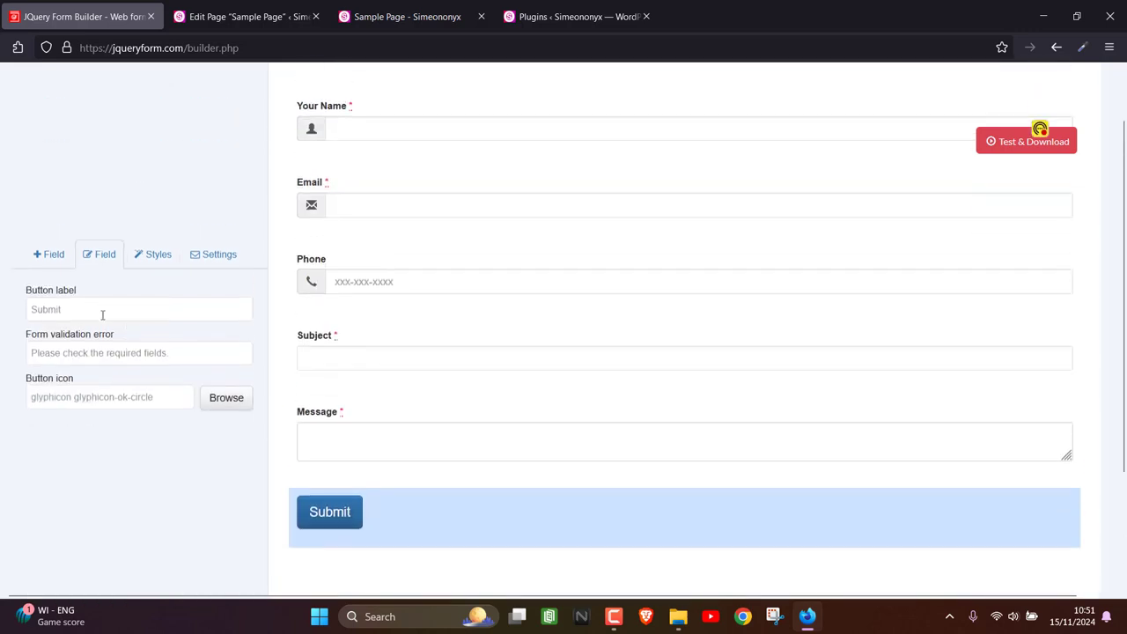
left_click(102, 315)
type("Se")
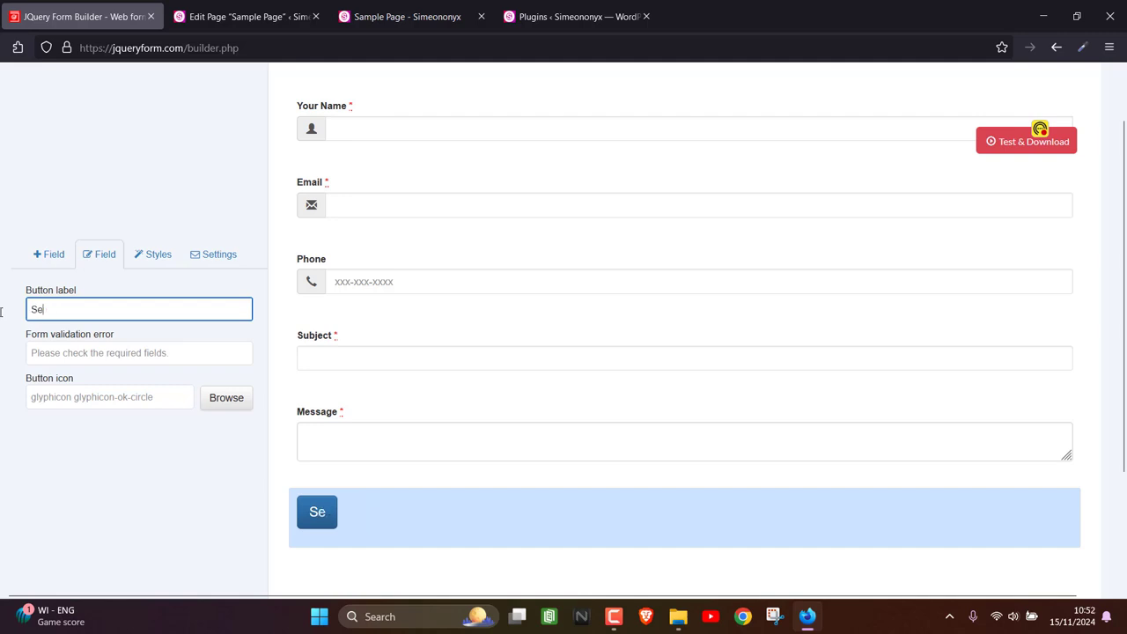
type("nd")
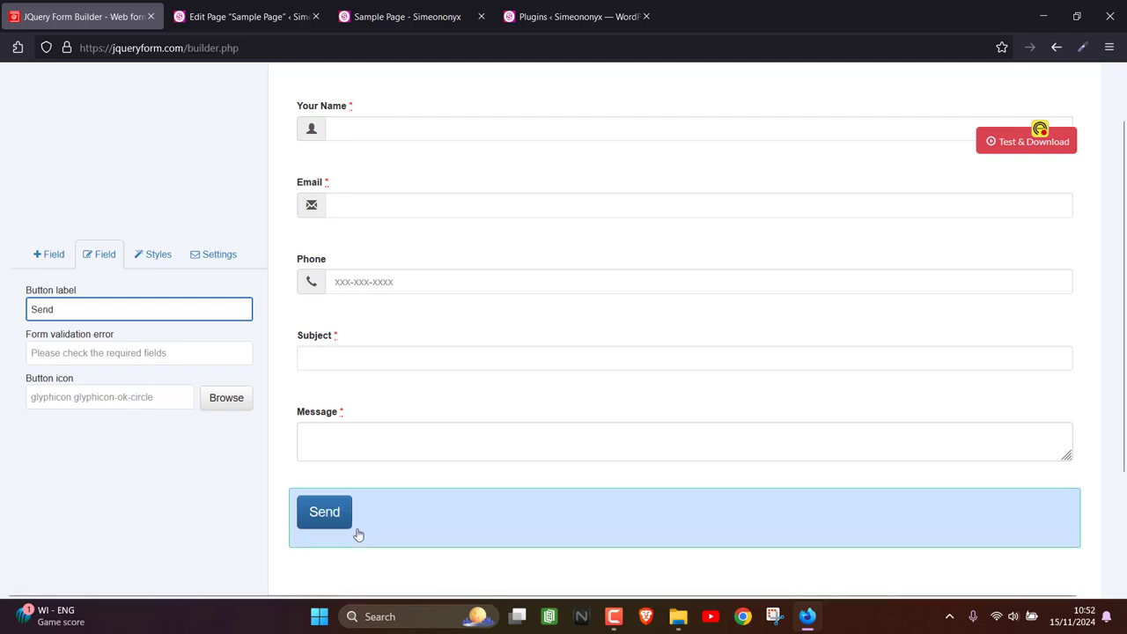
Examine the form's checkbox, radio button and dropdown style options
left_click(157, 256)
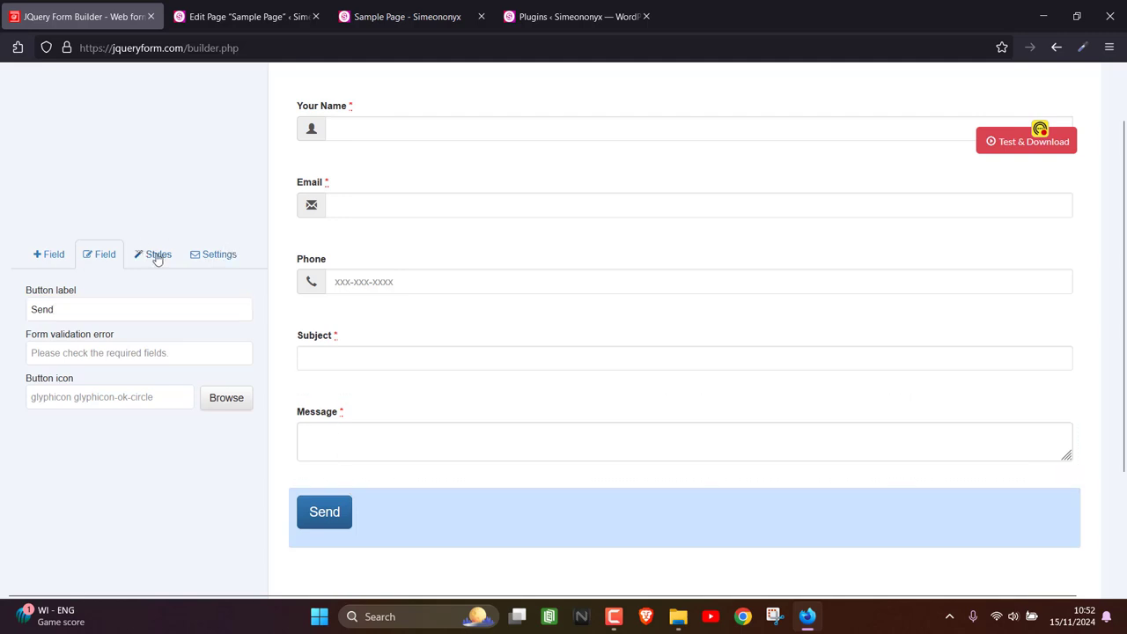
scroll(156, 405, "down", 8)
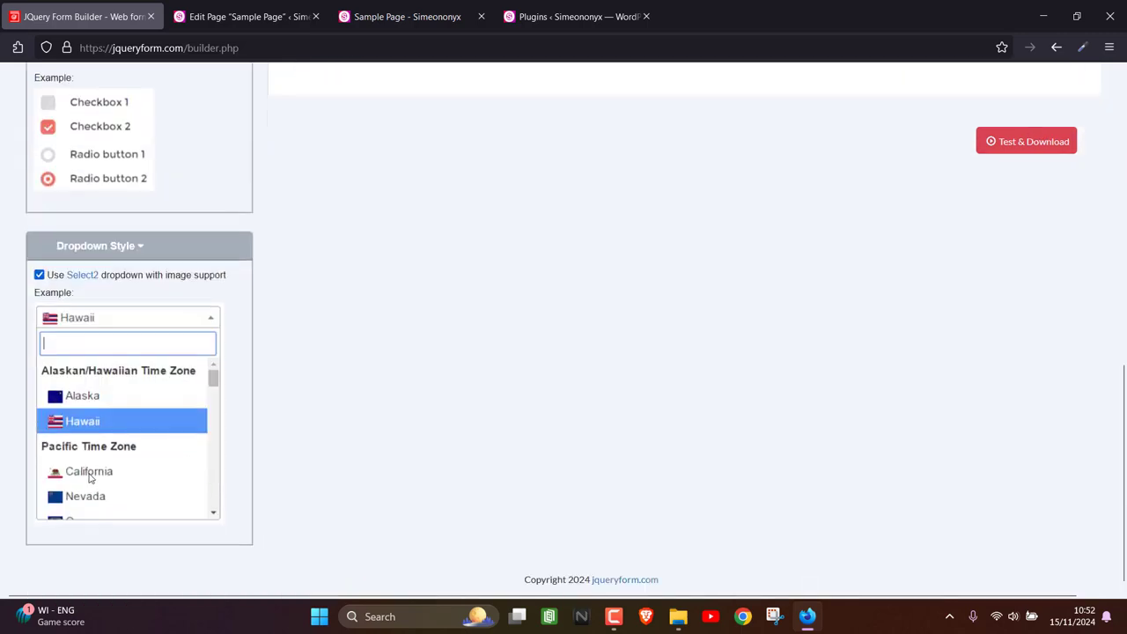
scroll(112, 397, "up", 10)
Examine the form's settings sections, including the email message, thank-you message and form logic options
left_click(220, 156)
scroll(220, 158, "down", 5)
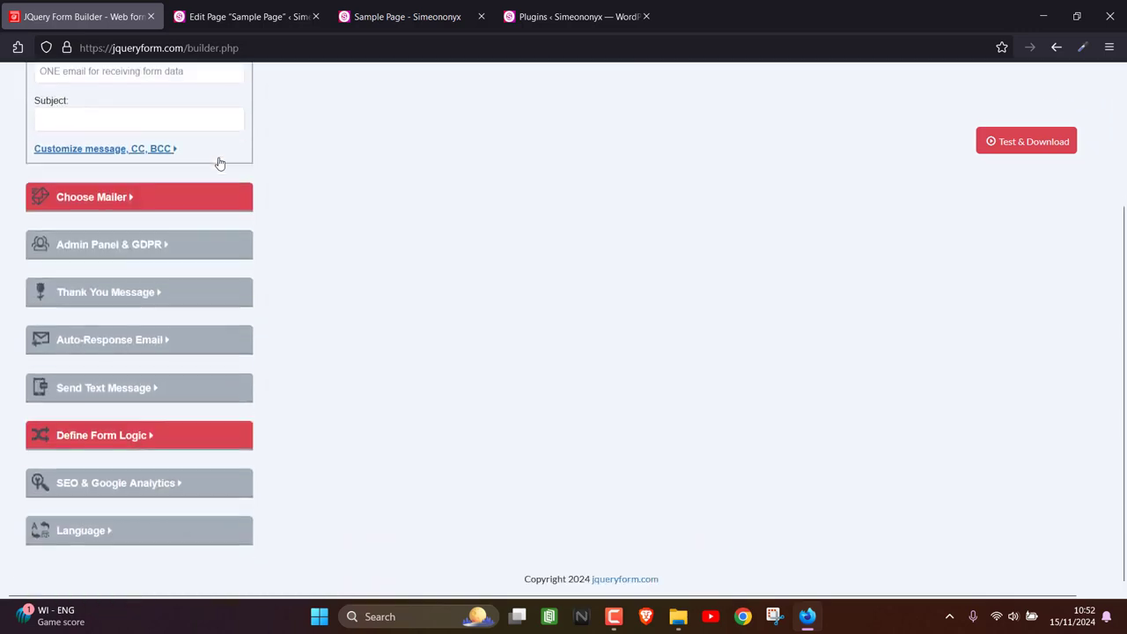
scroll(248, 291, "up", 3)
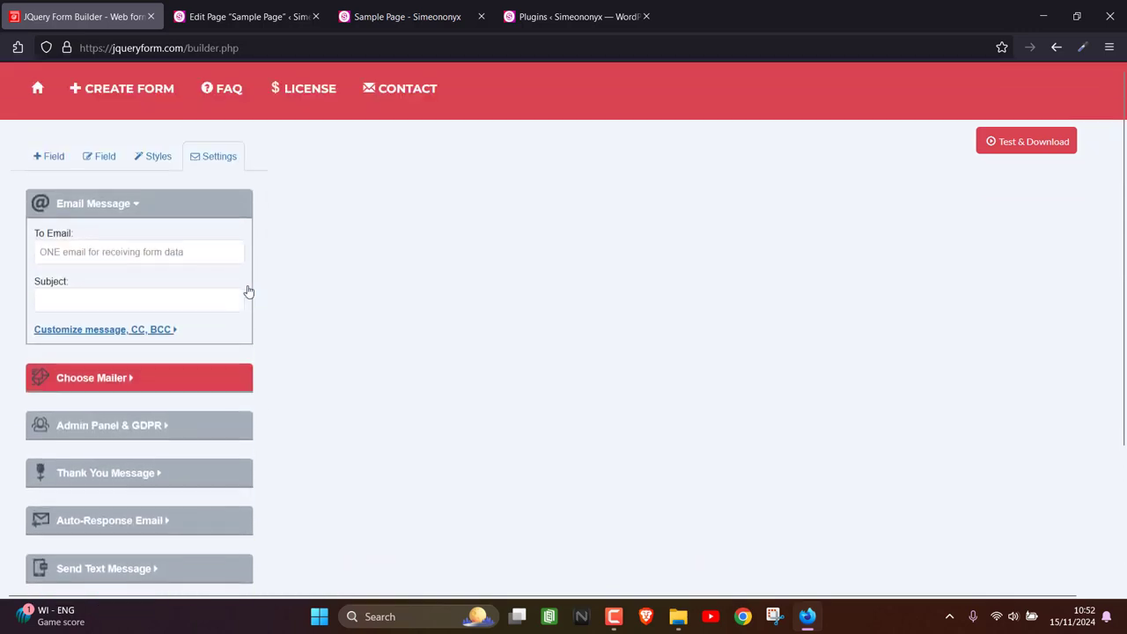
left_click(162, 473)
scroll(157, 469, "down", 1)
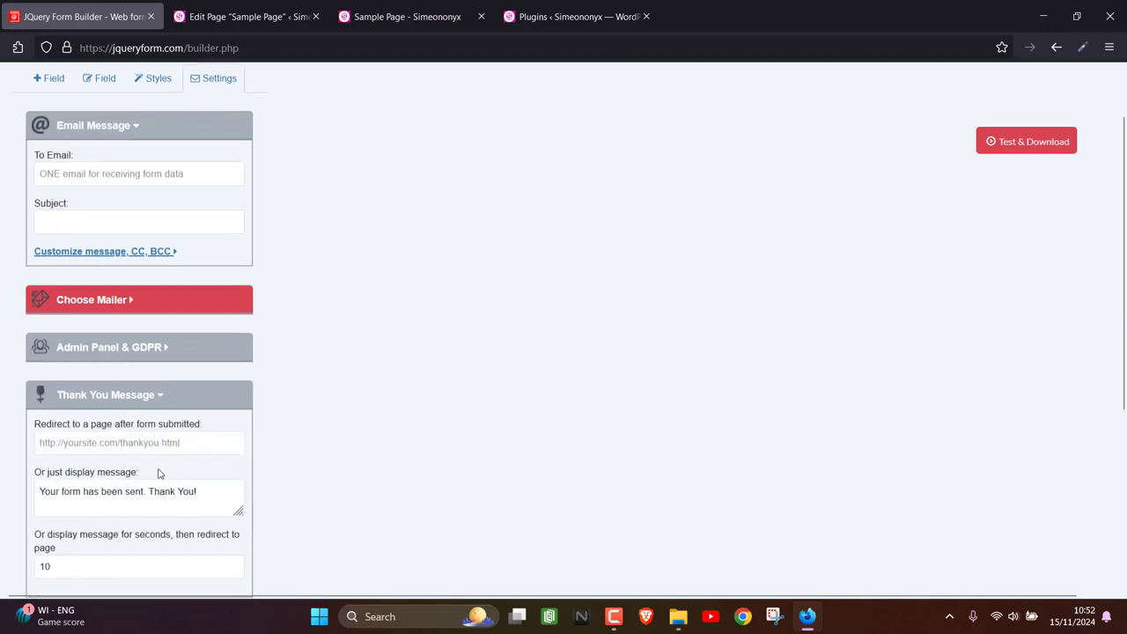
scroll(159, 474, "down", 2)
scroll(185, 429, "down", 2)
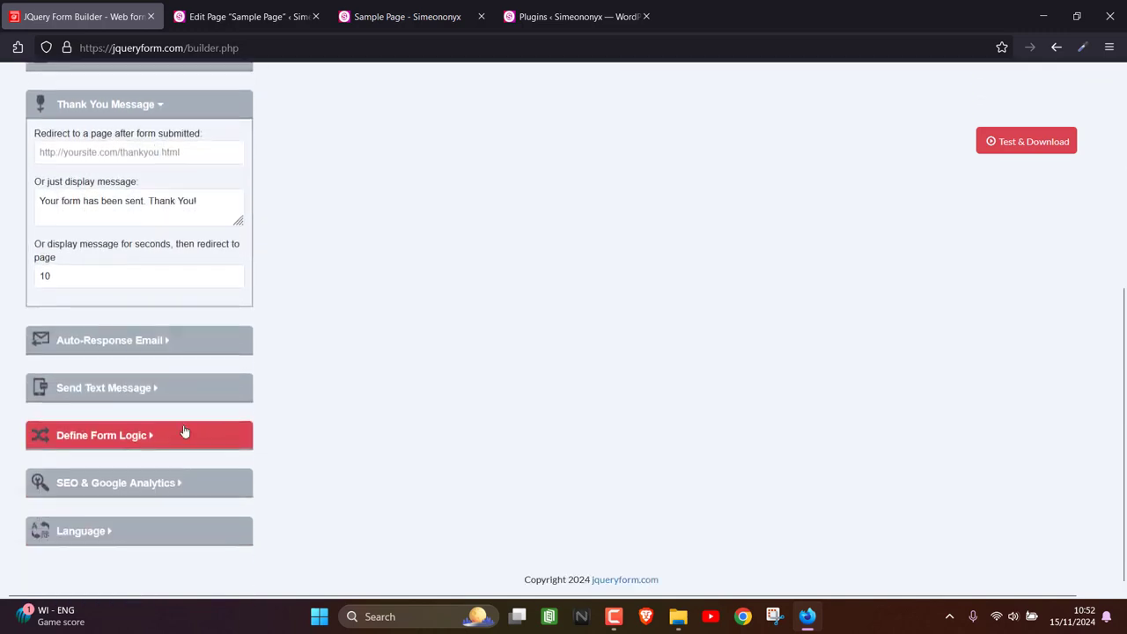
scroll(184, 431, "up", 5)
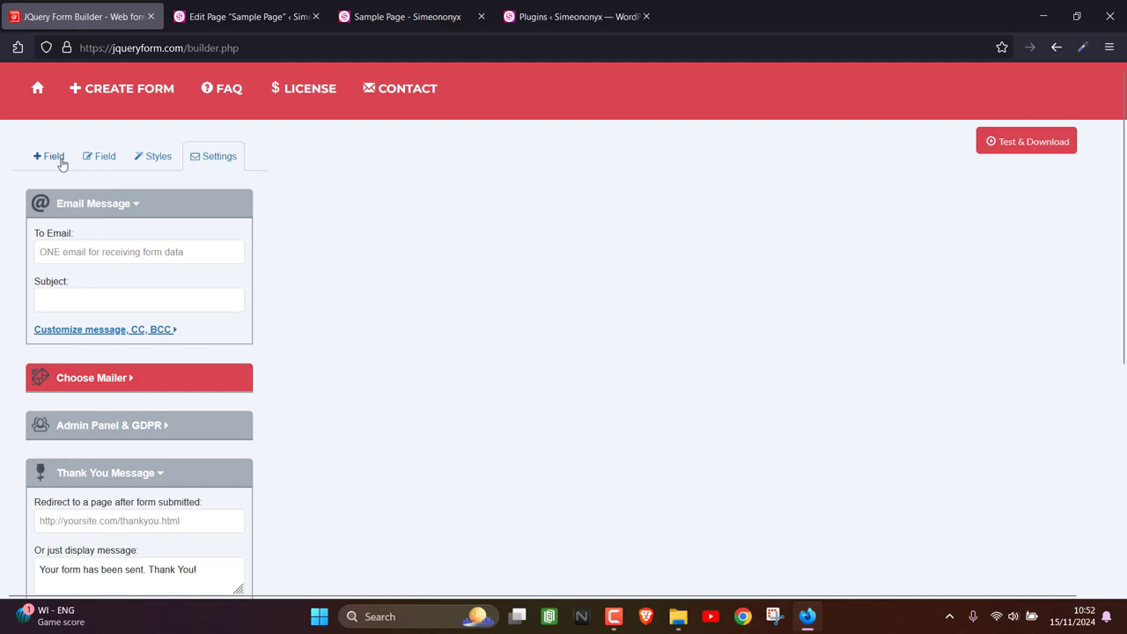
Check the completed form, request its test and download, and accept setting up an email address to receive form data
left_click(96, 156)
scroll(405, 317, "down", 3)
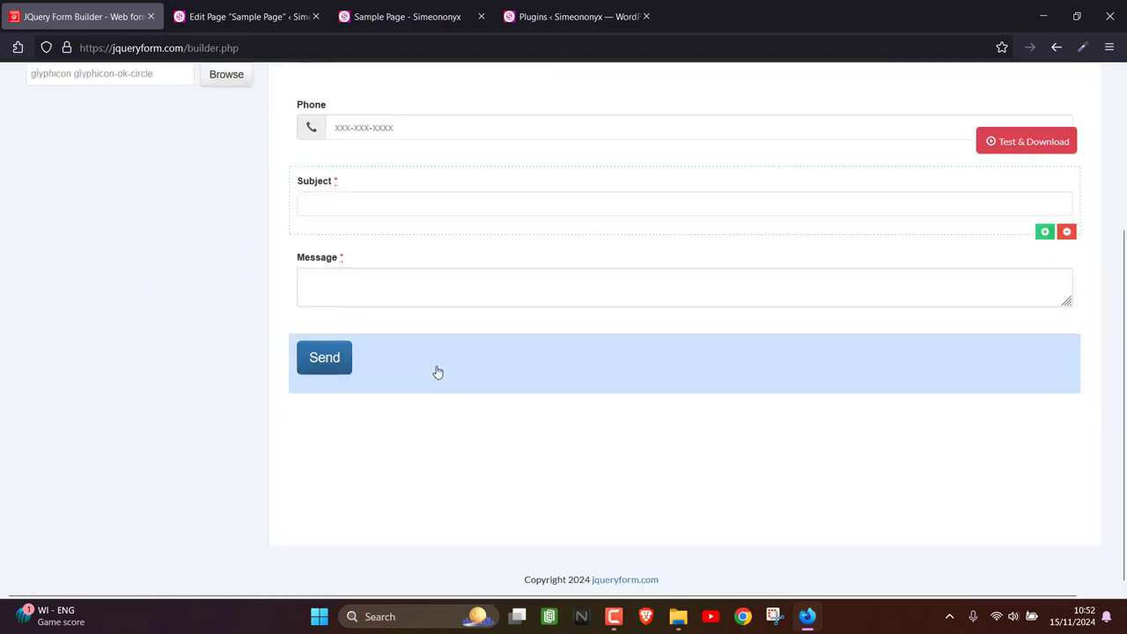
scroll(440, 368, "up", 3)
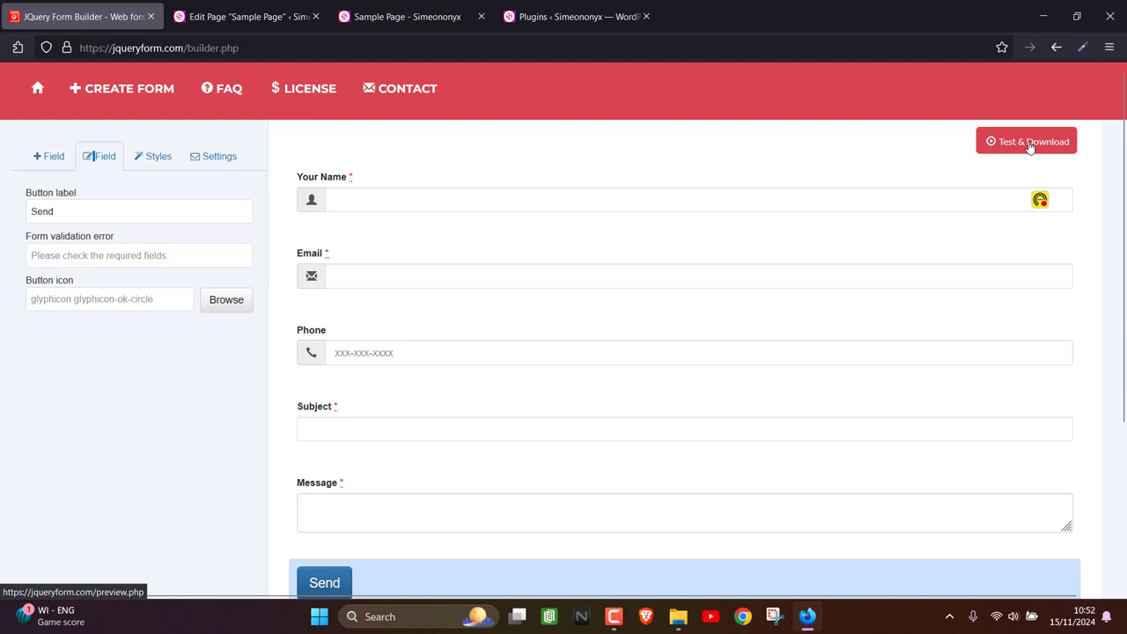
left_click(1029, 146)
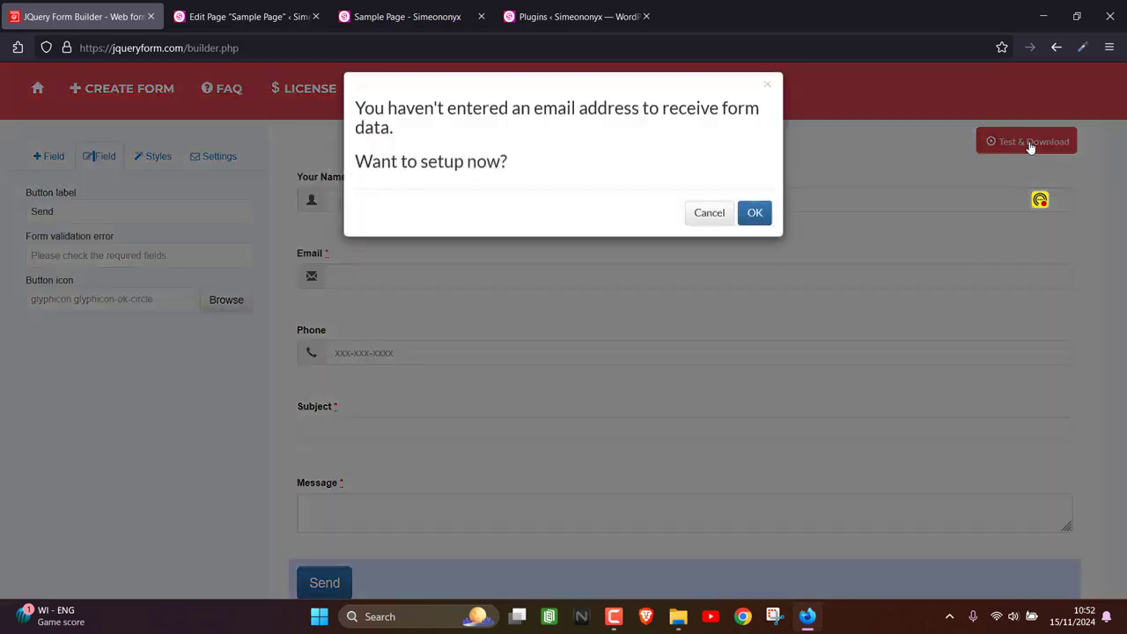
left_click(756, 227)
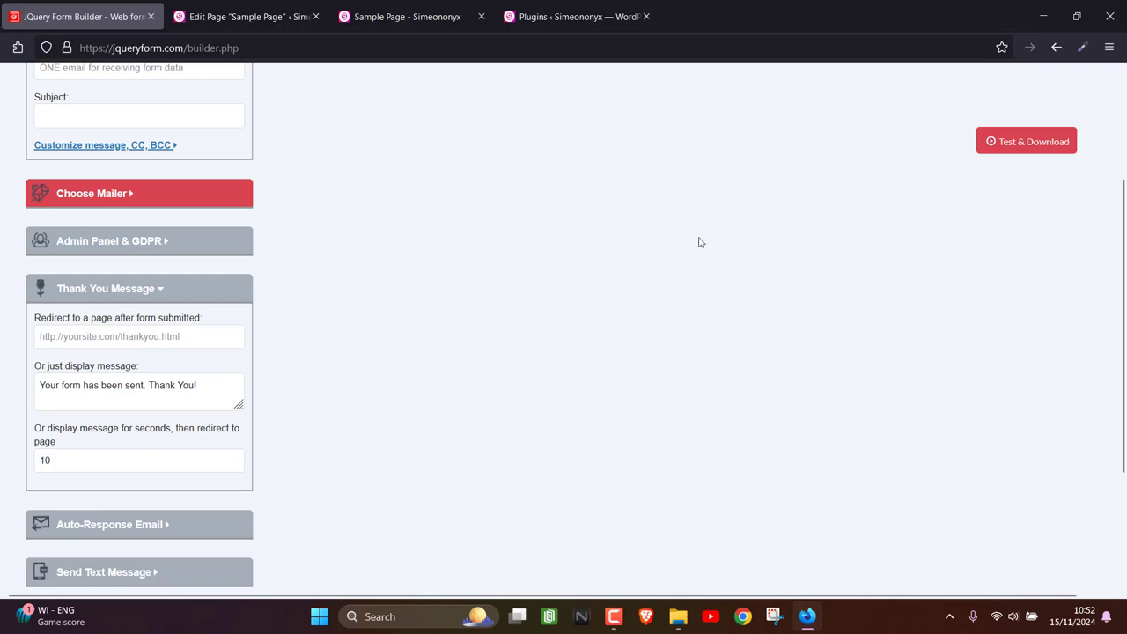
scroll(675, 238, "up", 2)
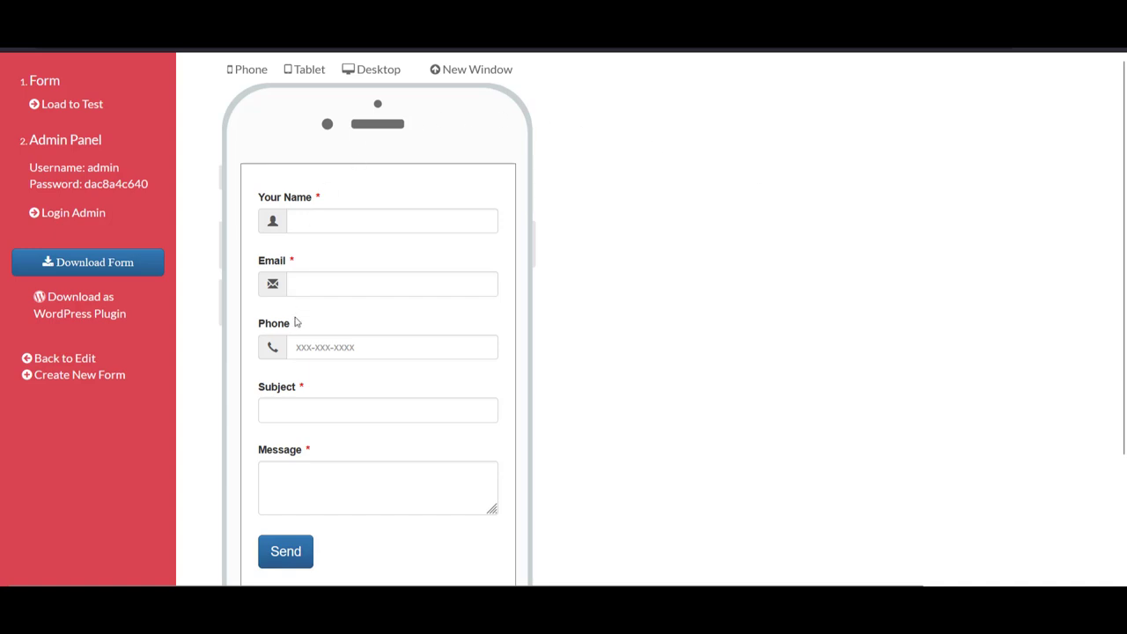
Examine the entire contact form in the phone preview, from the name field to the footer
scroll(296, 352, "down", 2)
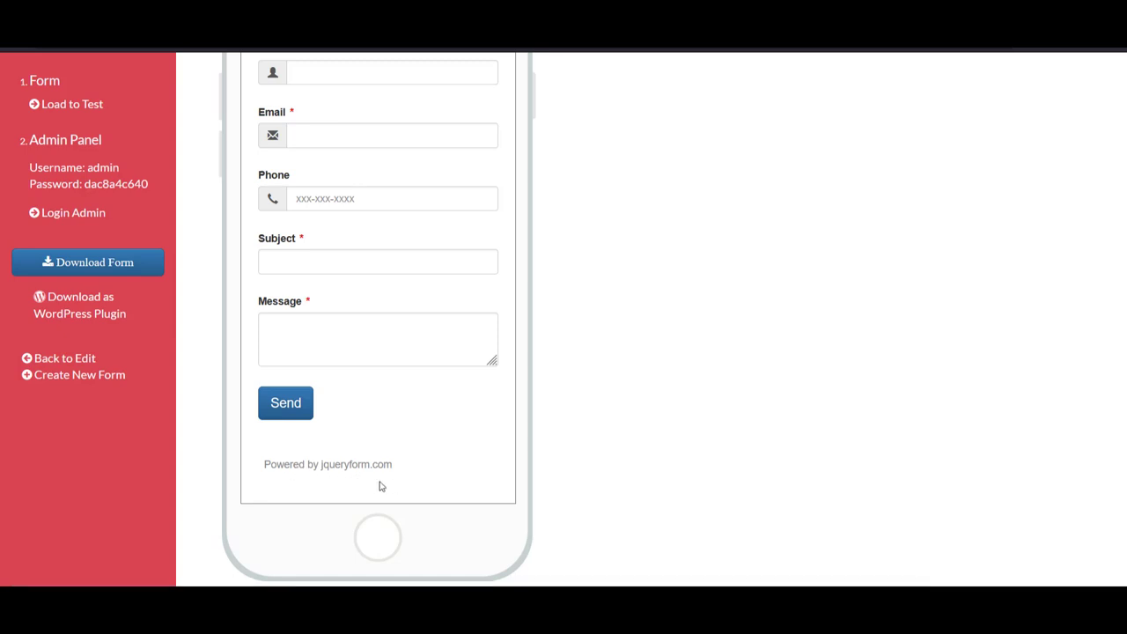
scroll(352, 435, "up", 1)
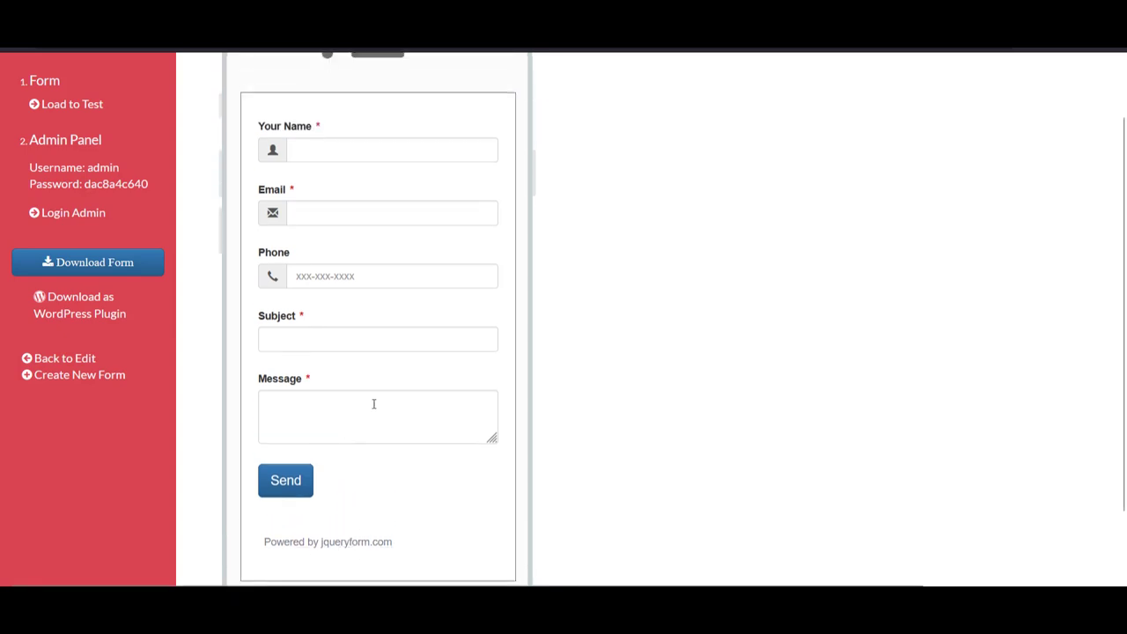
scroll(373, 401, "up", 1)
scroll(373, 392, "down", 1)
scroll(373, 392, "up", 1)
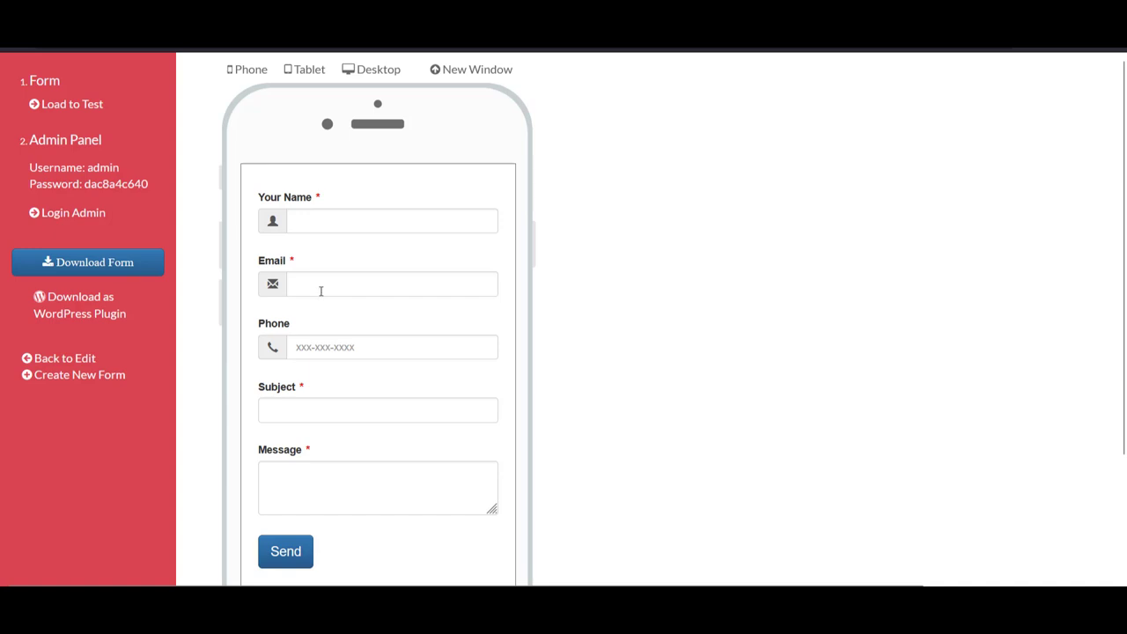
Compare the form in the desktop, tablet and phone previews, and open the New Window preview link in a new tab
left_click(380, 74)
left_click(310, 72)
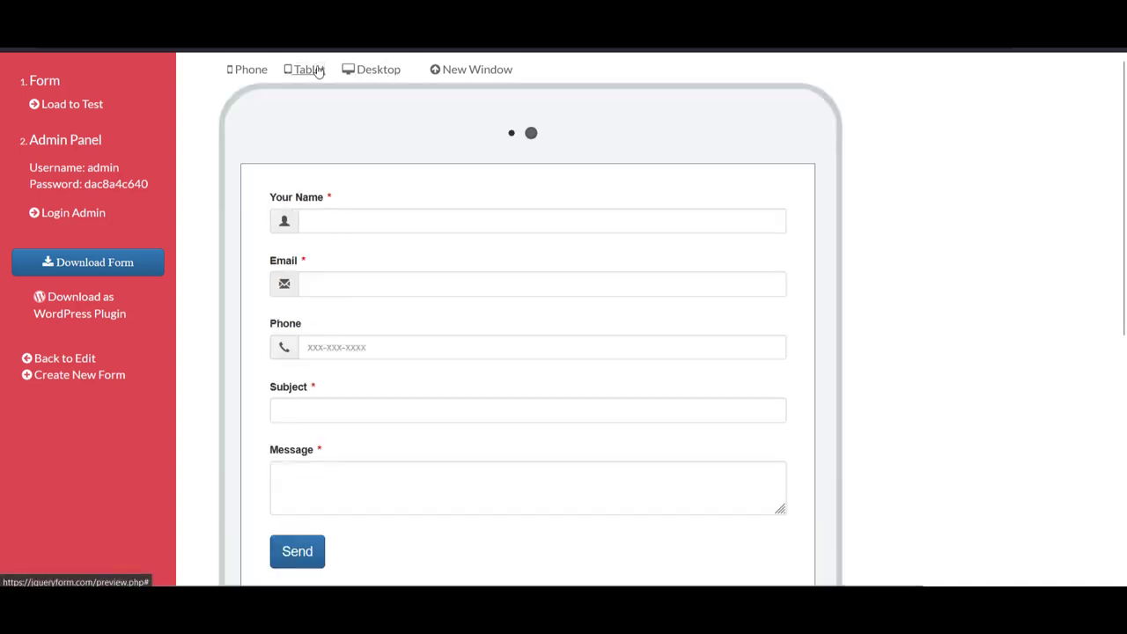
left_click(254, 74)
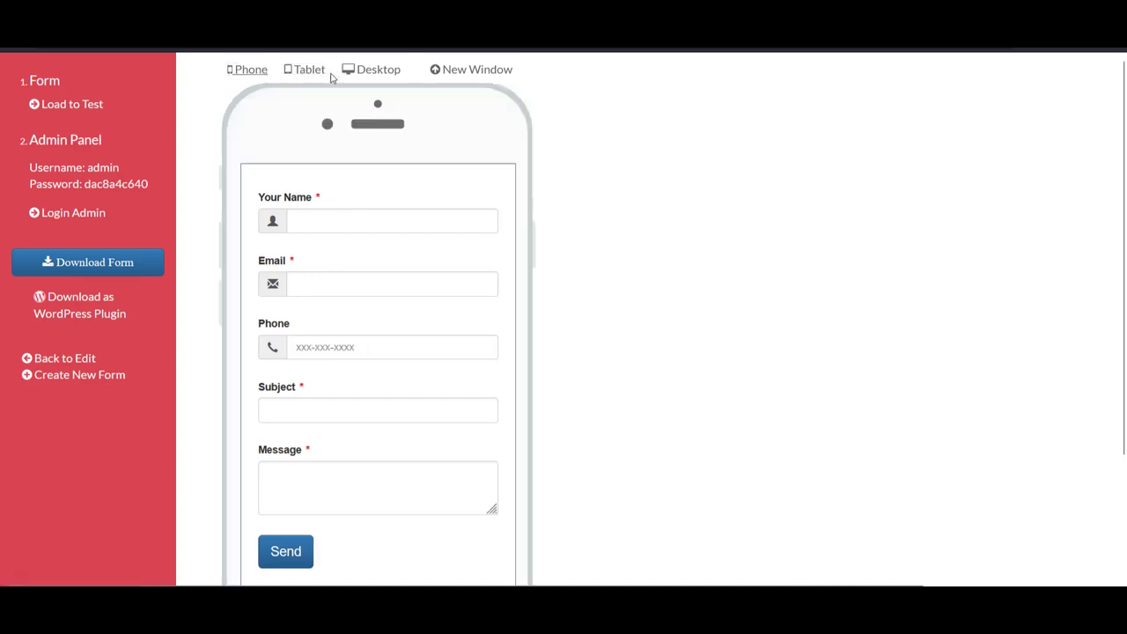
left_click(308, 74)
left_click(247, 73)
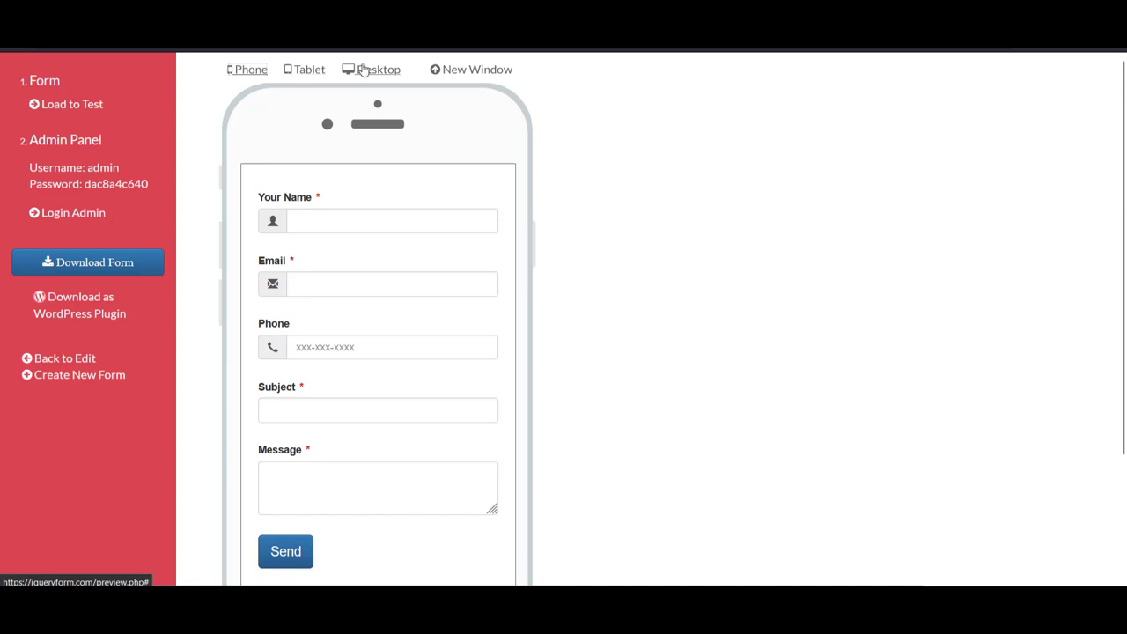
right_click(466, 75)
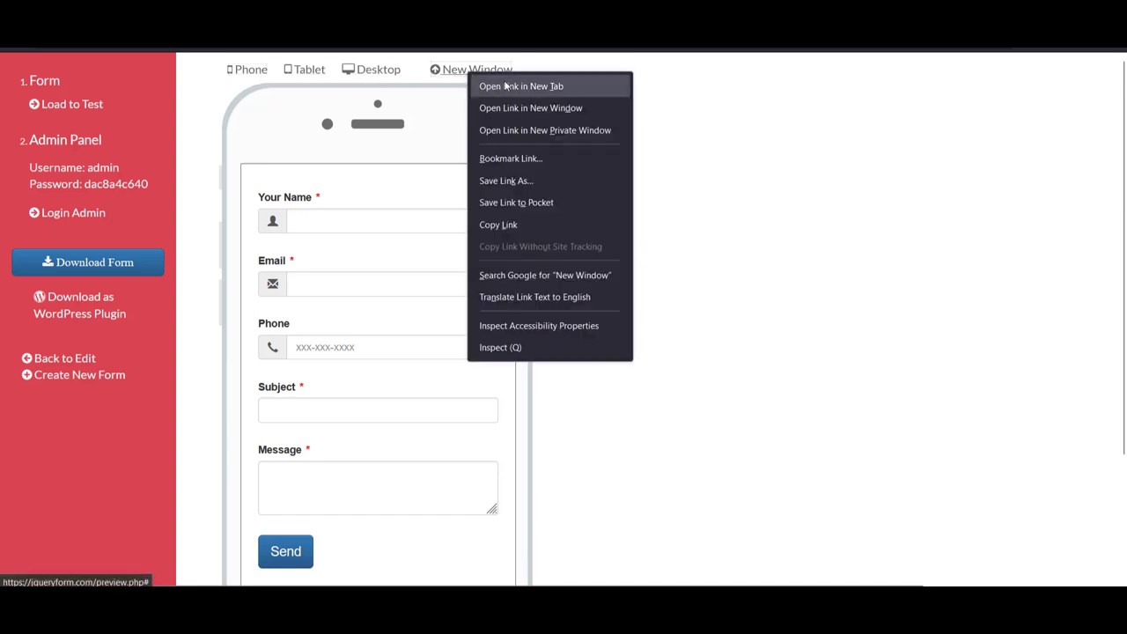
left_click(484, 84)
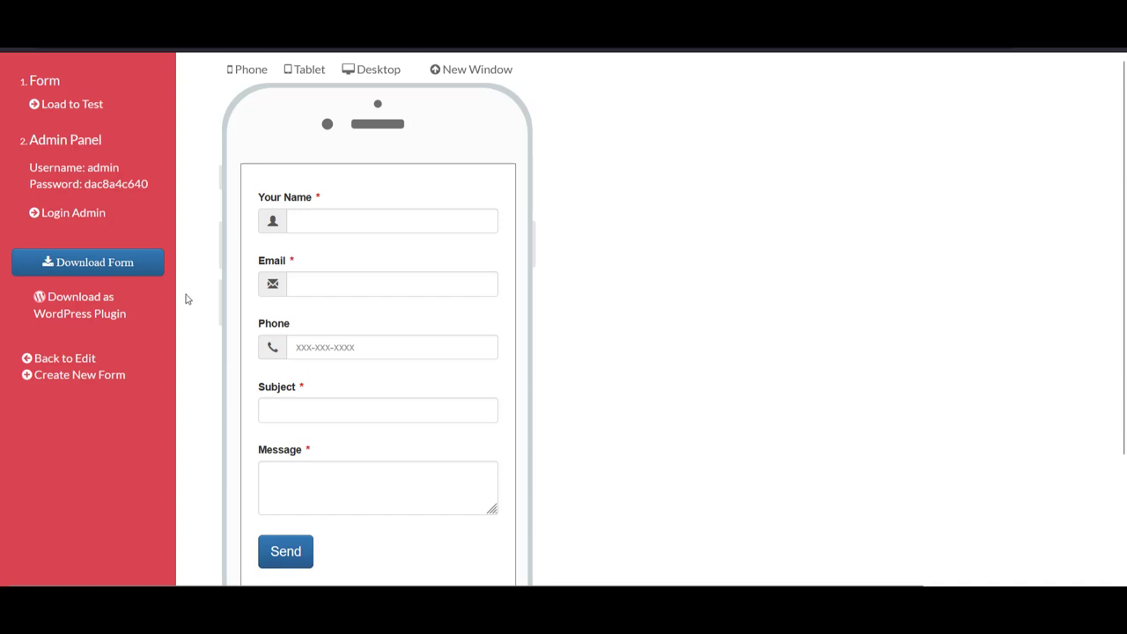
Download the form and review the free and donation licence terms with the available donation amounts
left_click(122, 272)
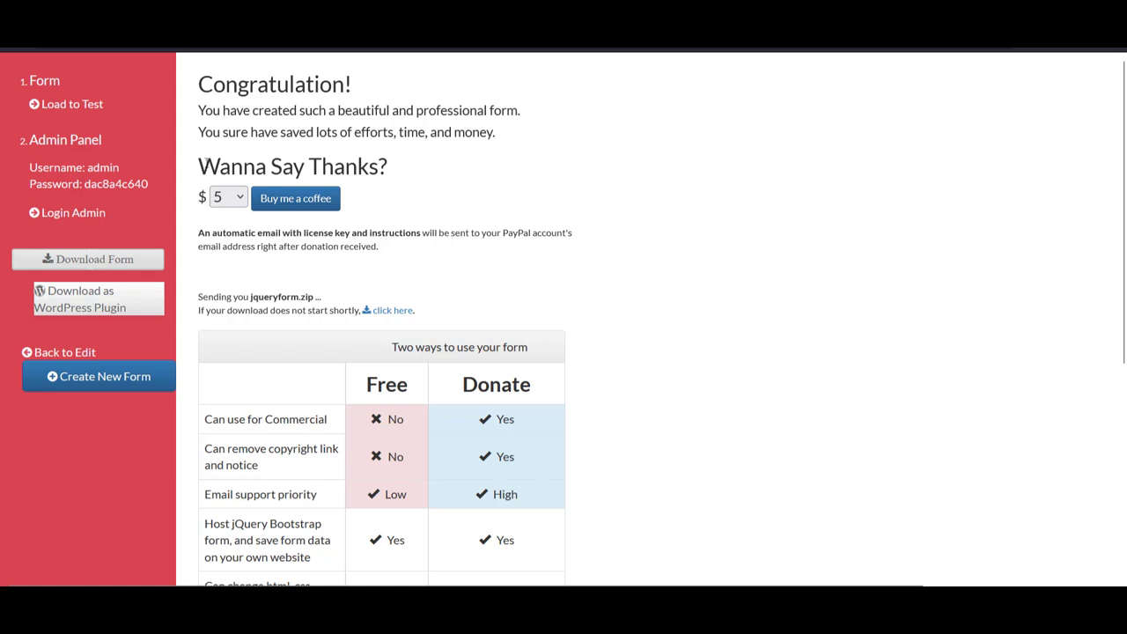
scroll(510, 449, "down", 3)
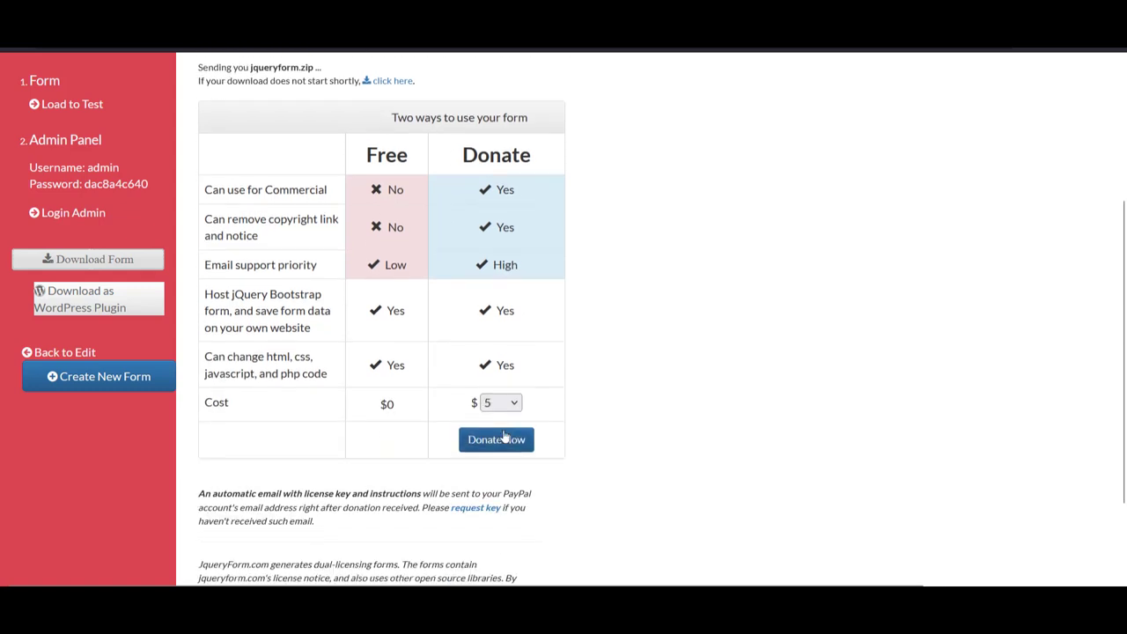
scroll(504, 435, "up", 2)
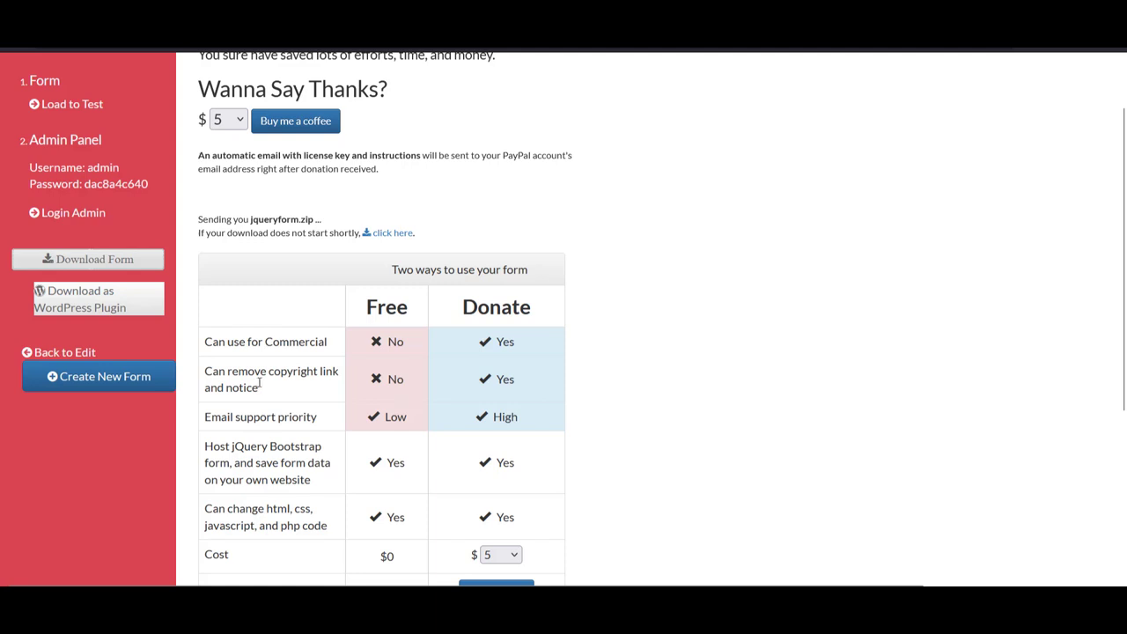
scroll(503, 357, "down", 3)
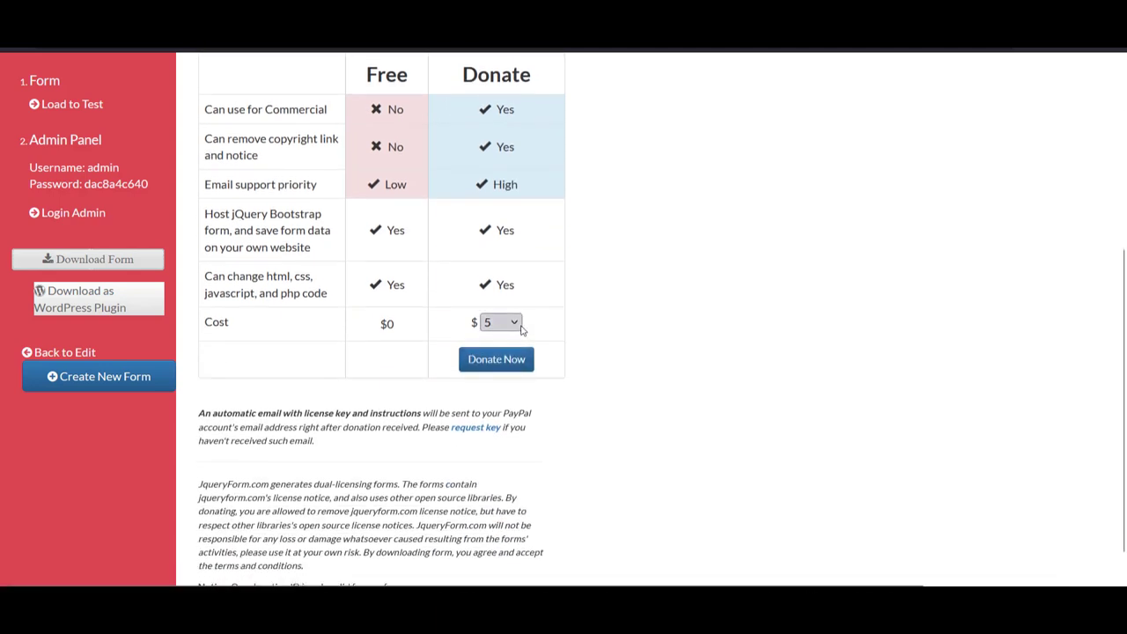
left_click(514, 328)
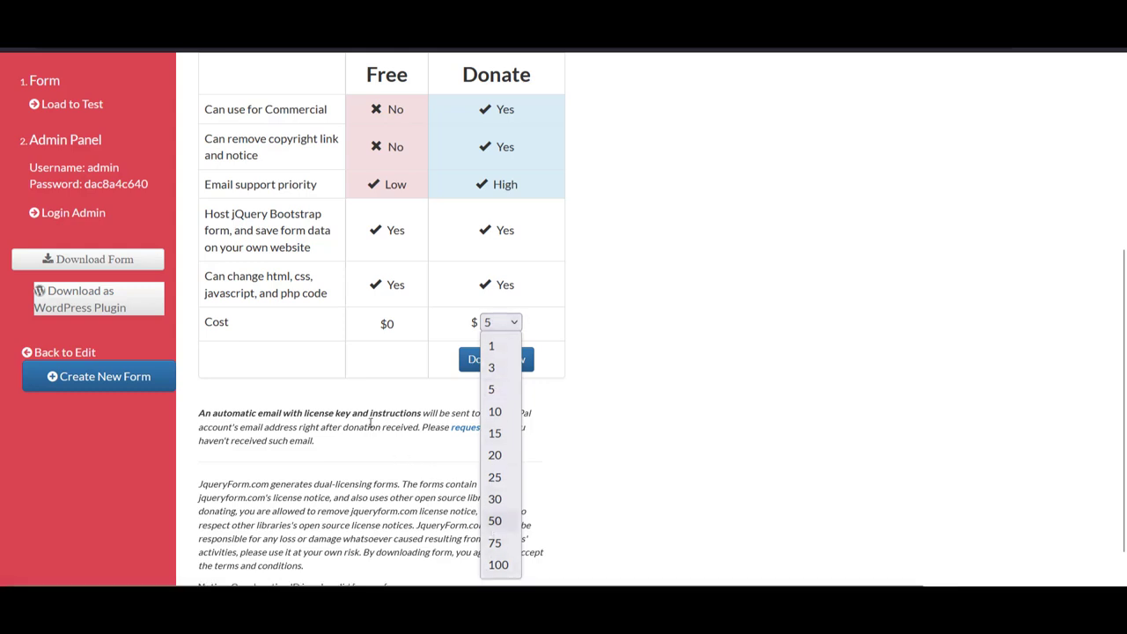
left_click(368, 423)
scroll(296, 425, "up", 4)
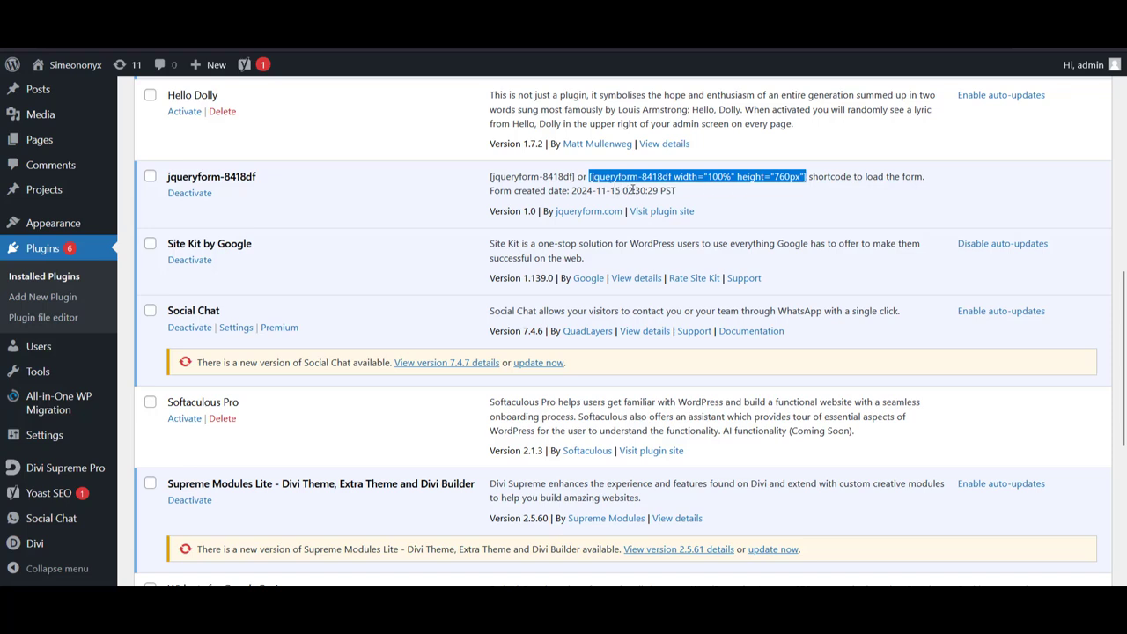
Examine the jqueryform plugin's shortcode in WordPress and the contact form embedded on the Sample Page
left_click(572, 177)
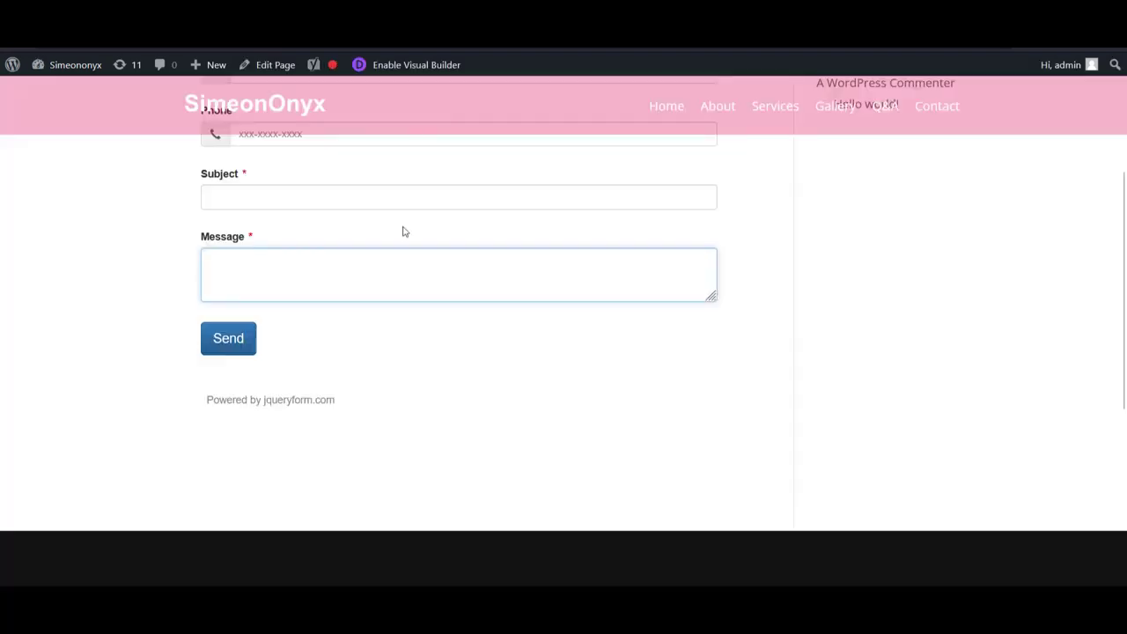
scroll(404, 229, "up", 2)
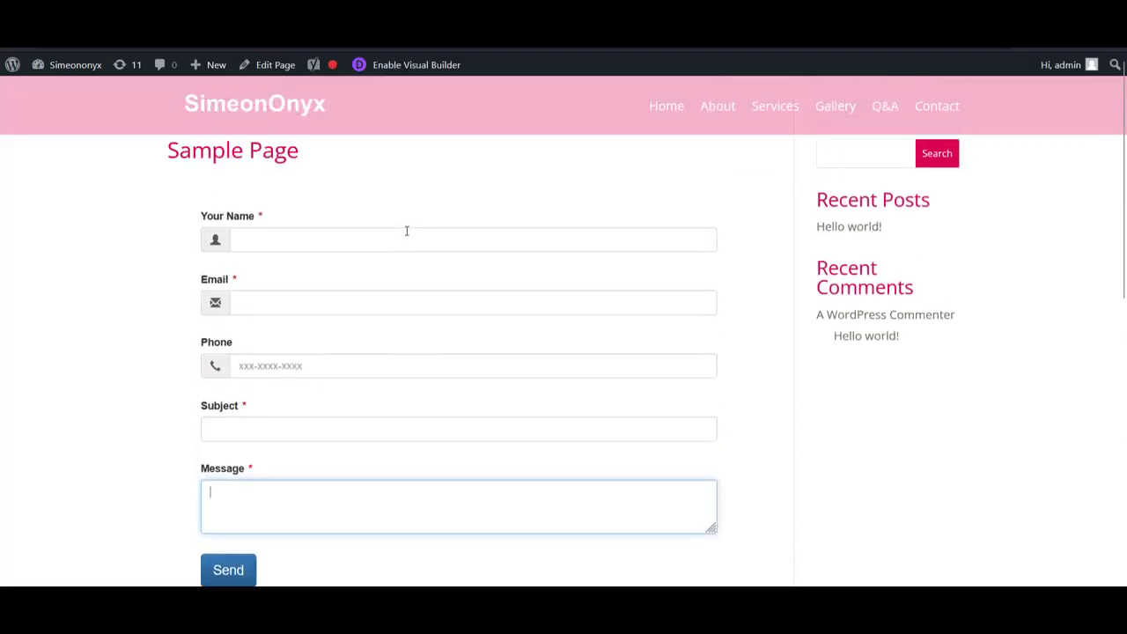
scroll(407, 232, "down", 1)
scroll(408, 232, "up", 1)
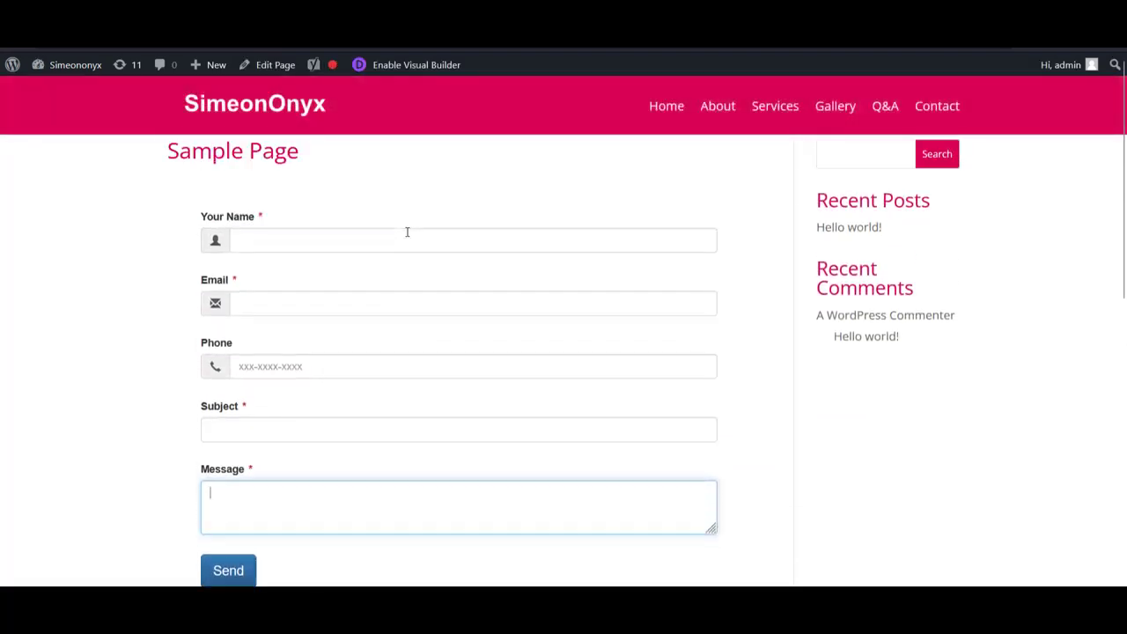
scroll(407, 231, "down", 1)
scroll(406, 231, "up", 1)
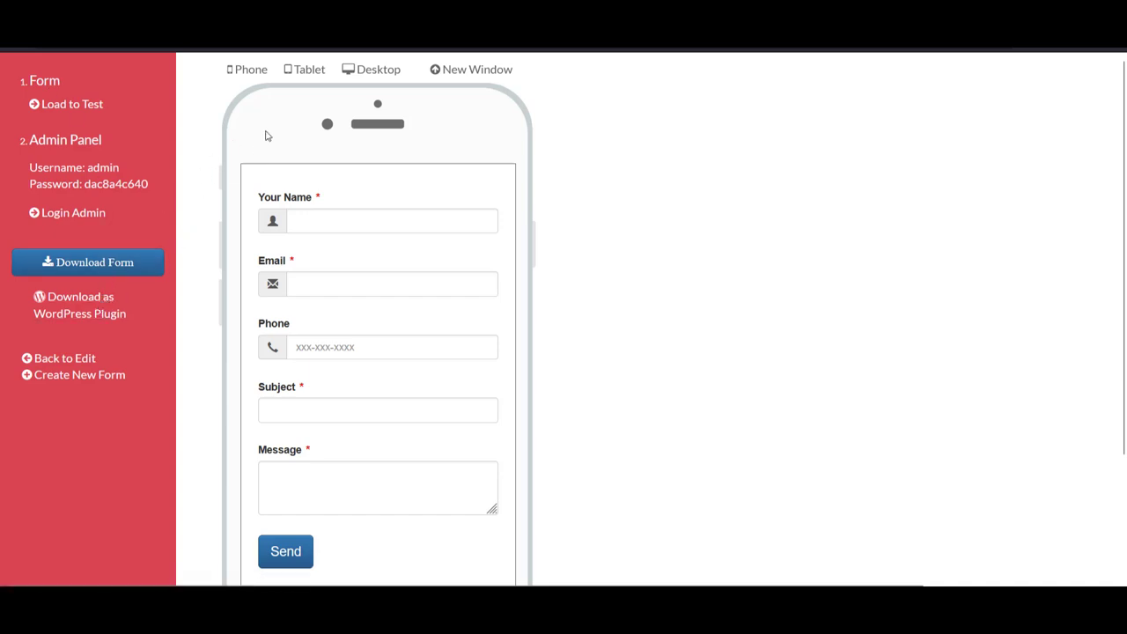
Go to jqueryform.com and review the form feature demonstrations on its home page
left_click(608, 37)
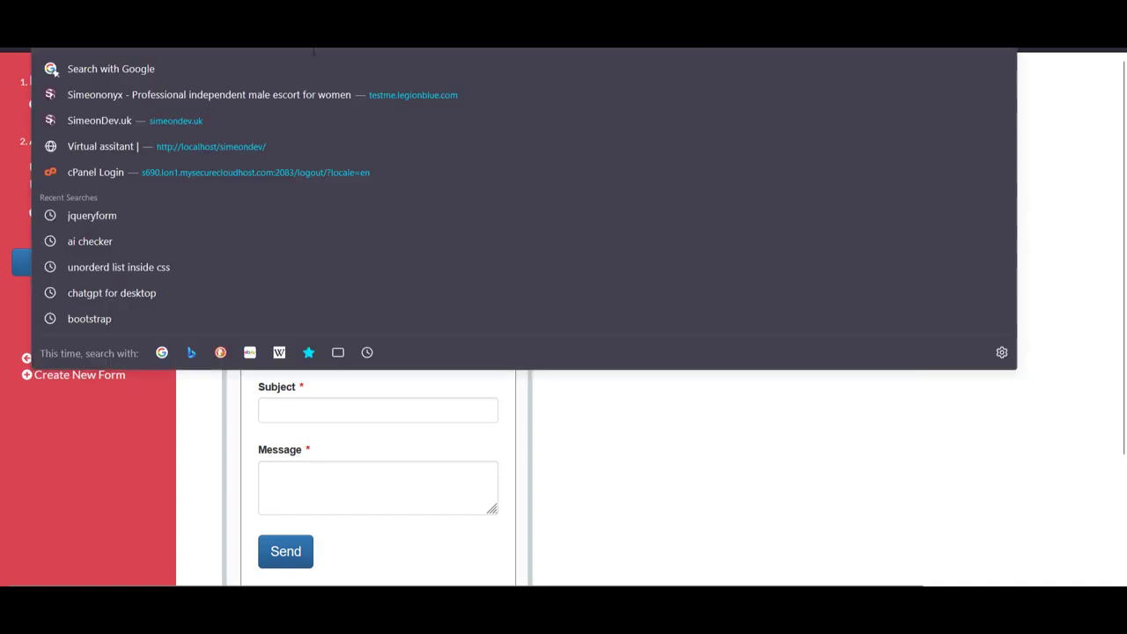
type("jqueryform.com")
key("Return")
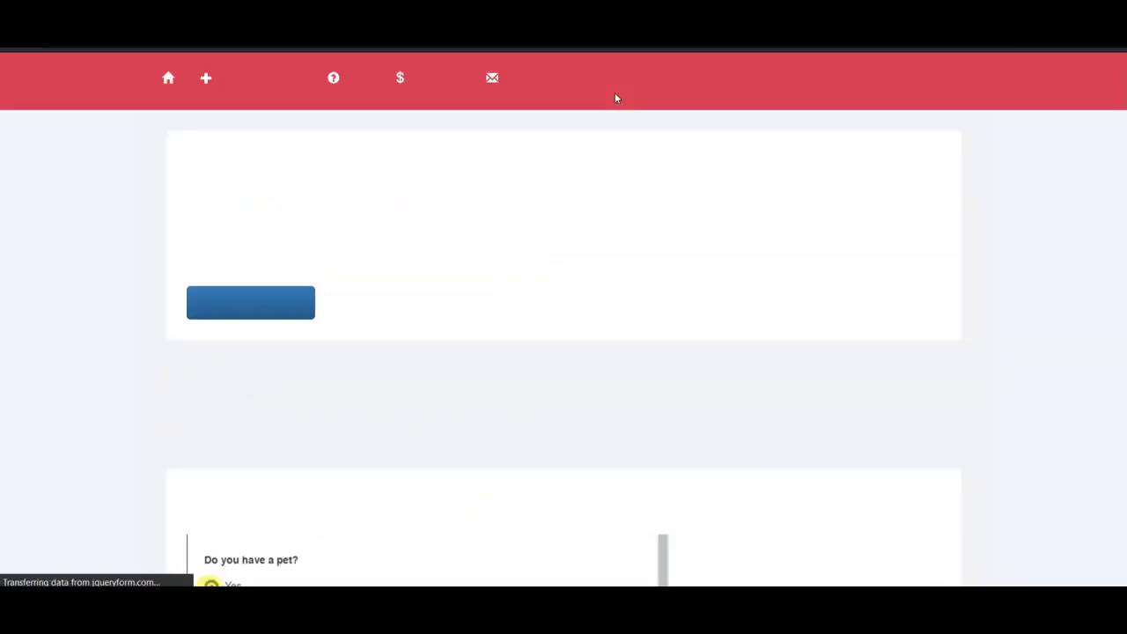
scroll(604, 279, "down", 3)
scroll(599, 281, "down", 15)
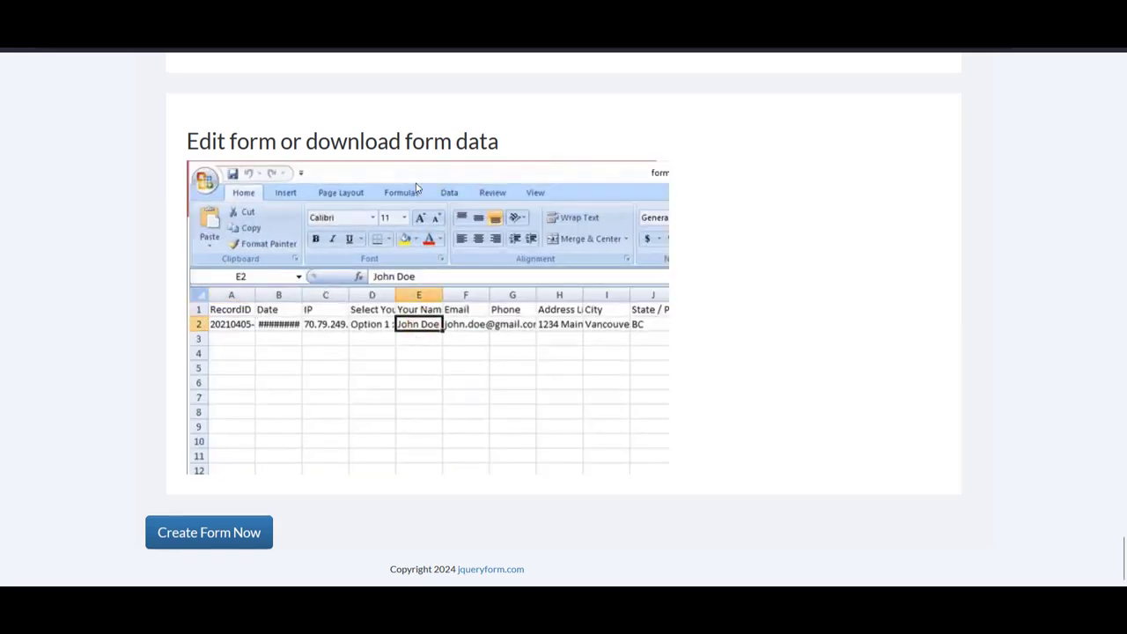
scroll(717, 176, "up", 20)
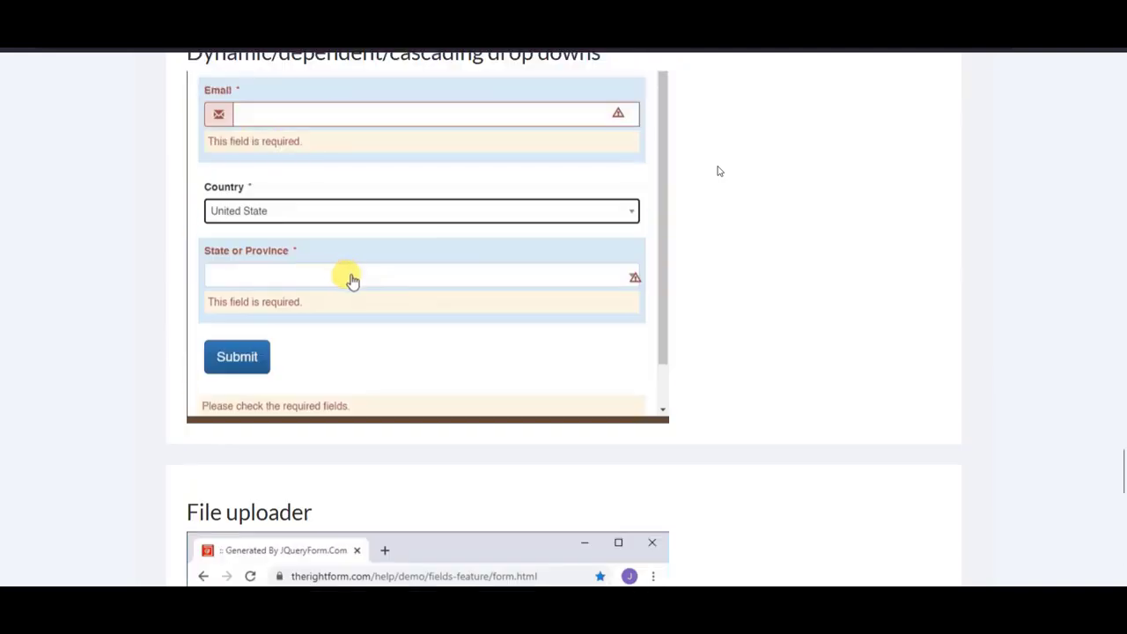
scroll(717, 170, "up", 20)
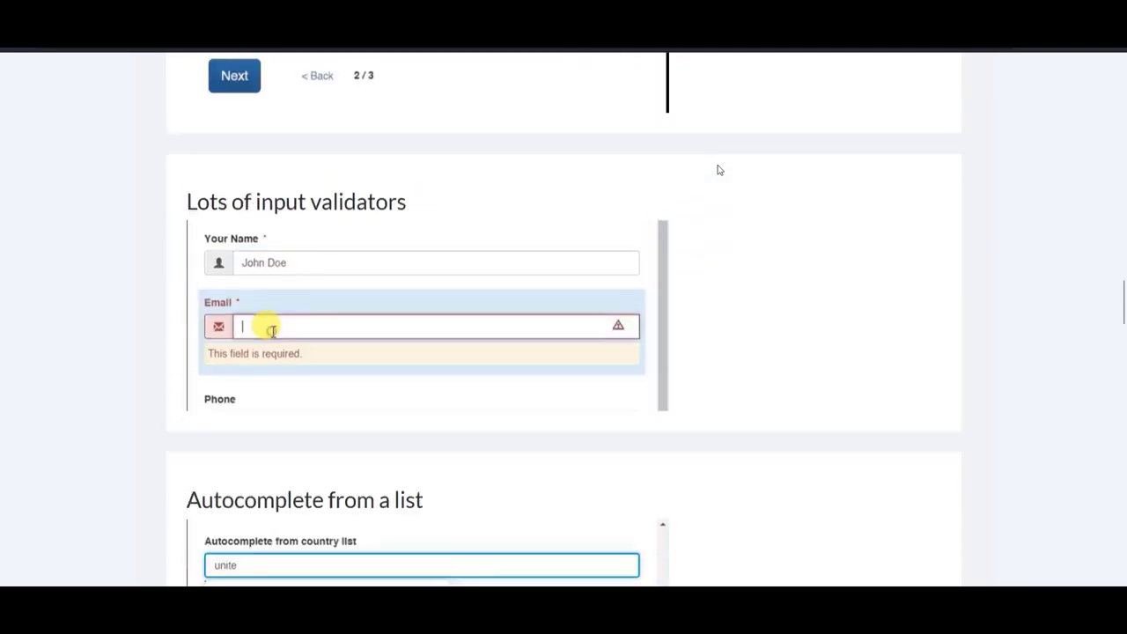
scroll(719, 170, "up", 20)
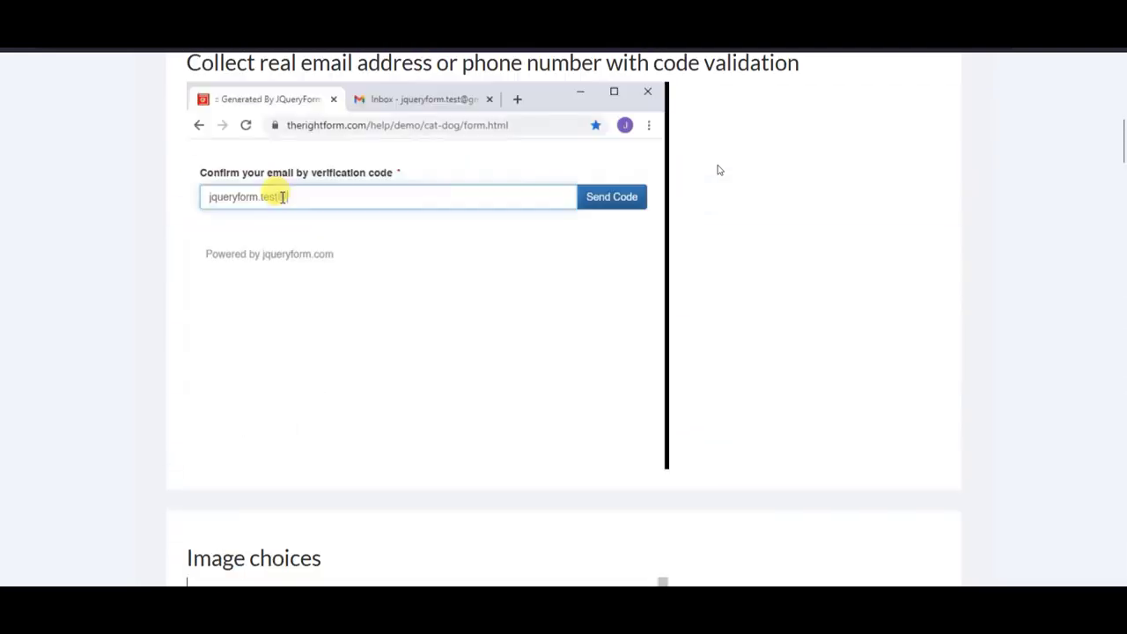